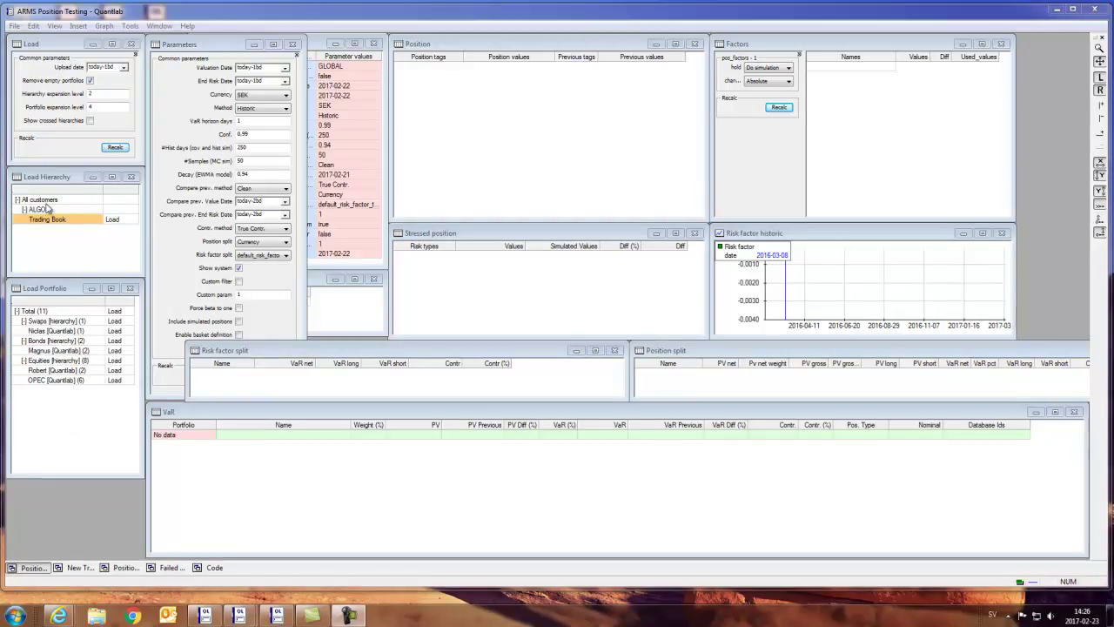
- Load the entire Total portfolio and move the Parameters window aside to uncover the Active Parameters window
{"action": "left_click", "coordinate": [116, 318]}
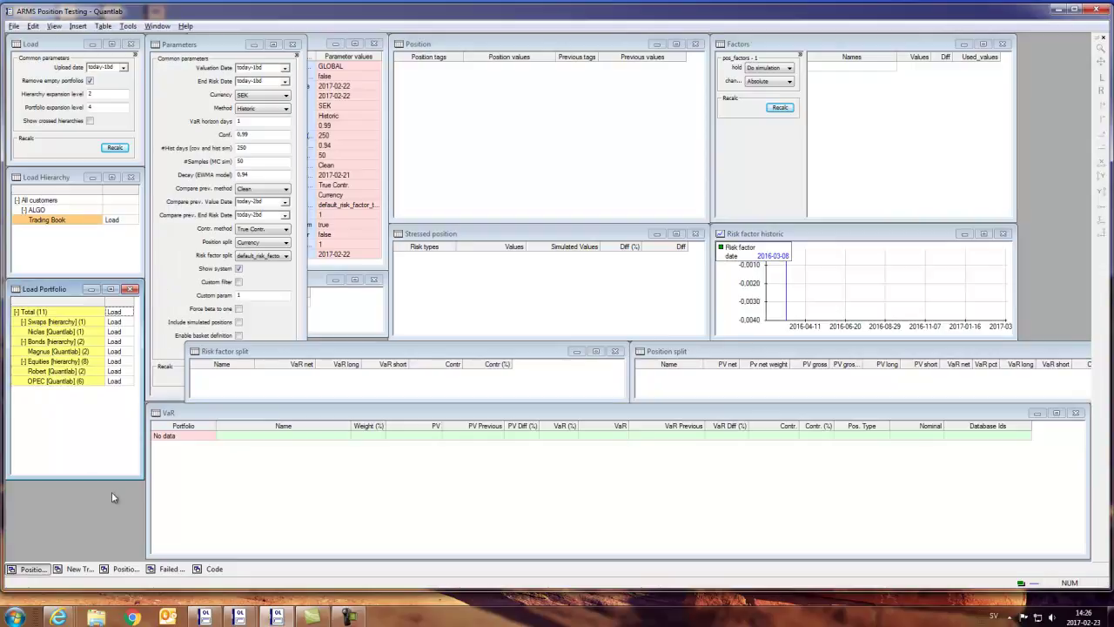
{"action": "left_click_drag", "start_coordinate": [214, 46], "coordinate": [90, 48]}
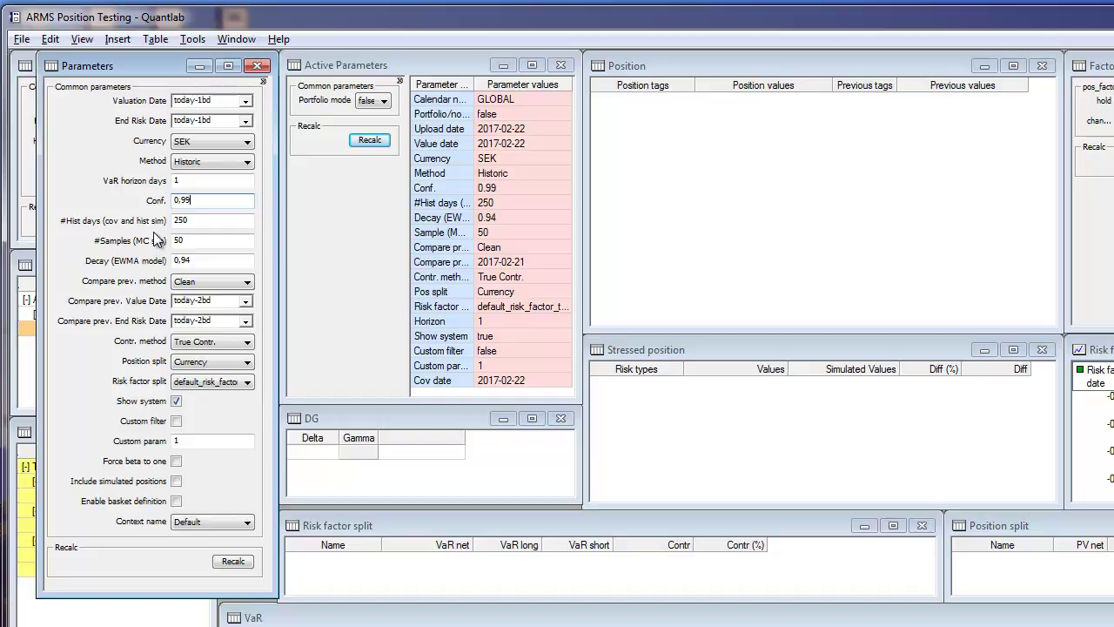
- Set the previous-comparison method to Dirty in the calculation parameters and recalculate the portfolio's VaR
{"action": "left_click", "coordinate": [218, 277]}
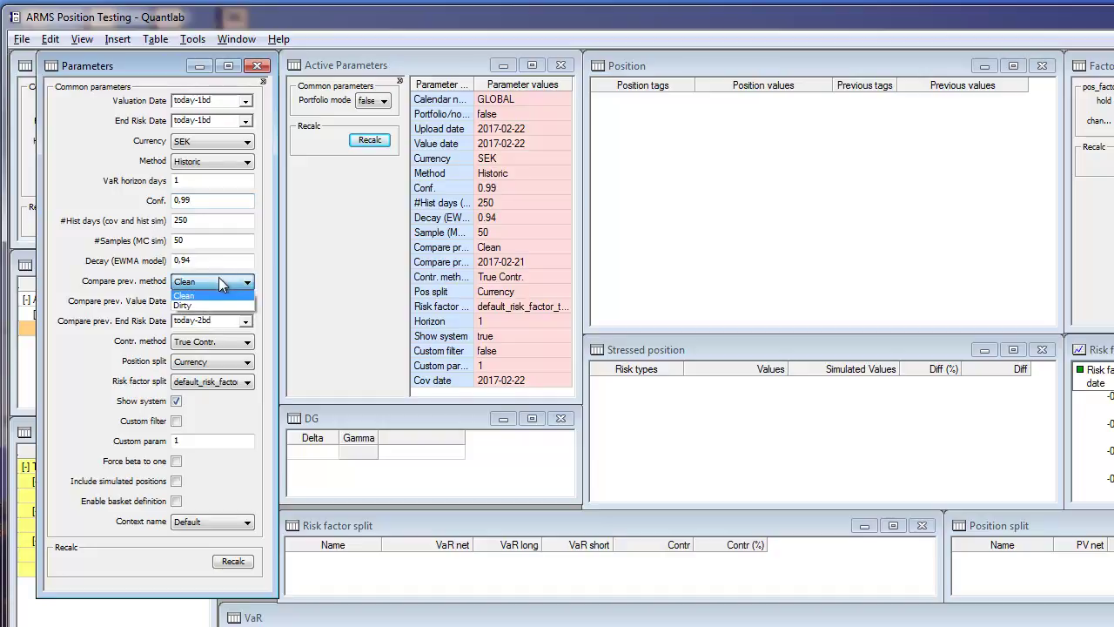
{"action": "left_click", "coordinate": [213, 305]}
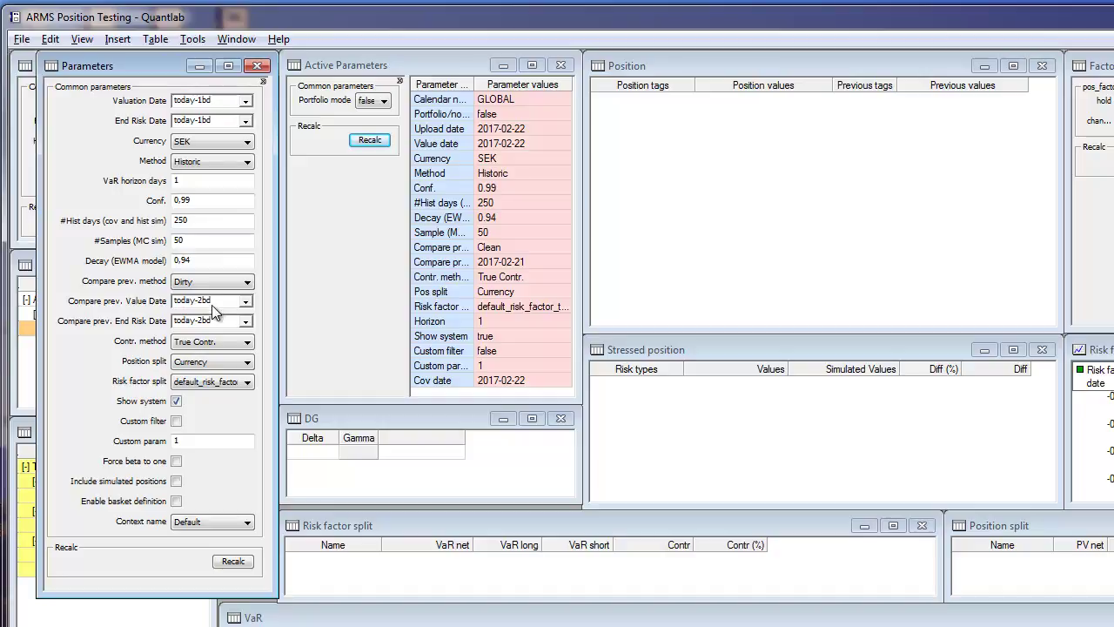
{"action": "left_click", "coordinate": [193, 305]}
{"action": "left_click", "coordinate": [192, 287]}
{"action": "left_click", "coordinate": [192, 301]}
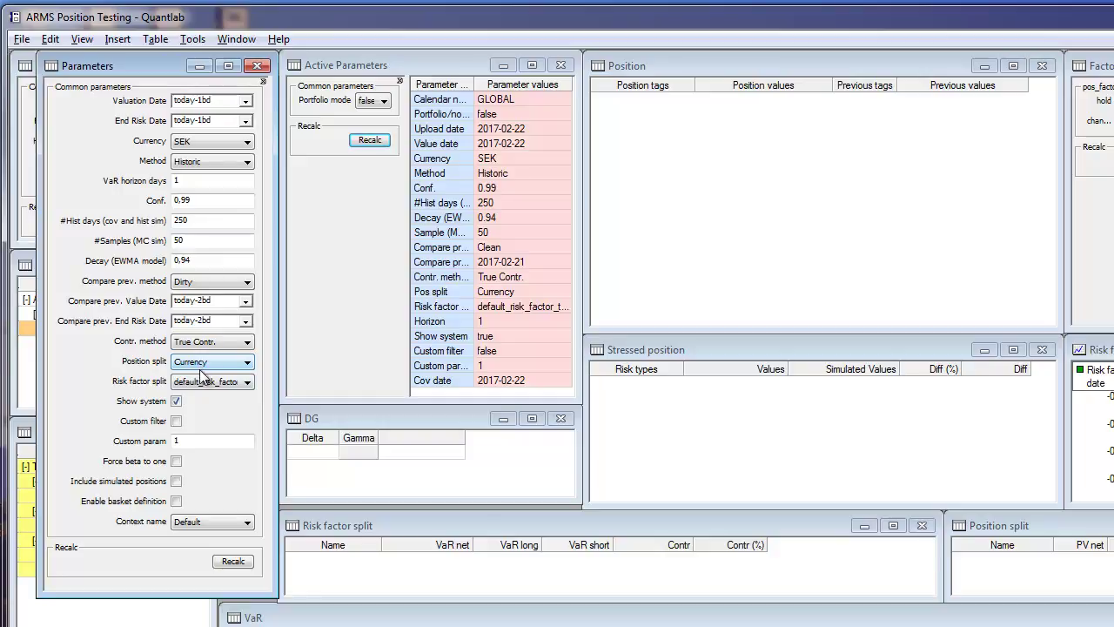
{"action": "left_click", "coordinate": [235, 561]}
{"action": "left_click", "coordinate": [222, 563]}
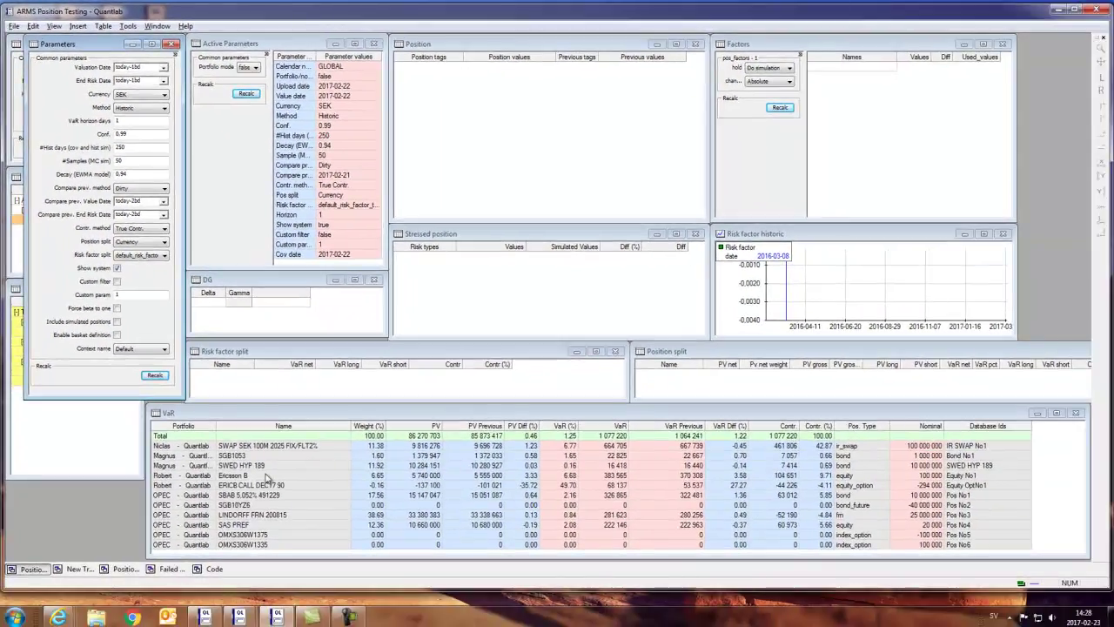
- Examine the VaR table's position names and its current and previous PV and VaR columns, including the ERICB CALL DEC17 90 option
{"action": "left_click", "coordinate": [268, 476]}
{"action": "left_click_drag", "start_coordinate": [237, 445], "coordinate": [188, 517]}
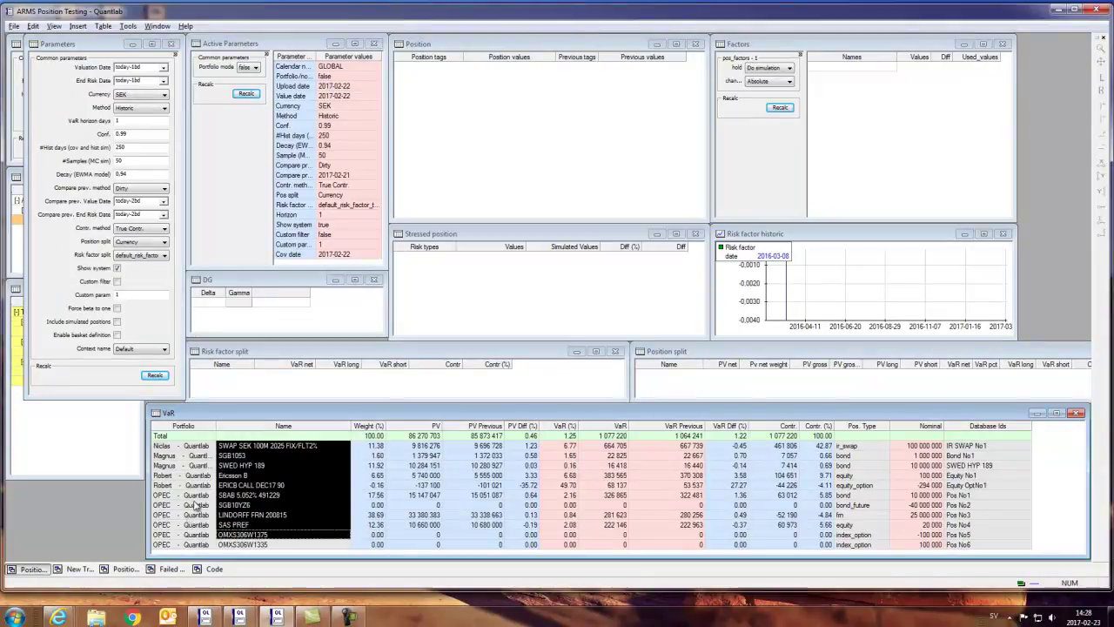
{"action": "left_click", "coordinate": [246, 496]}
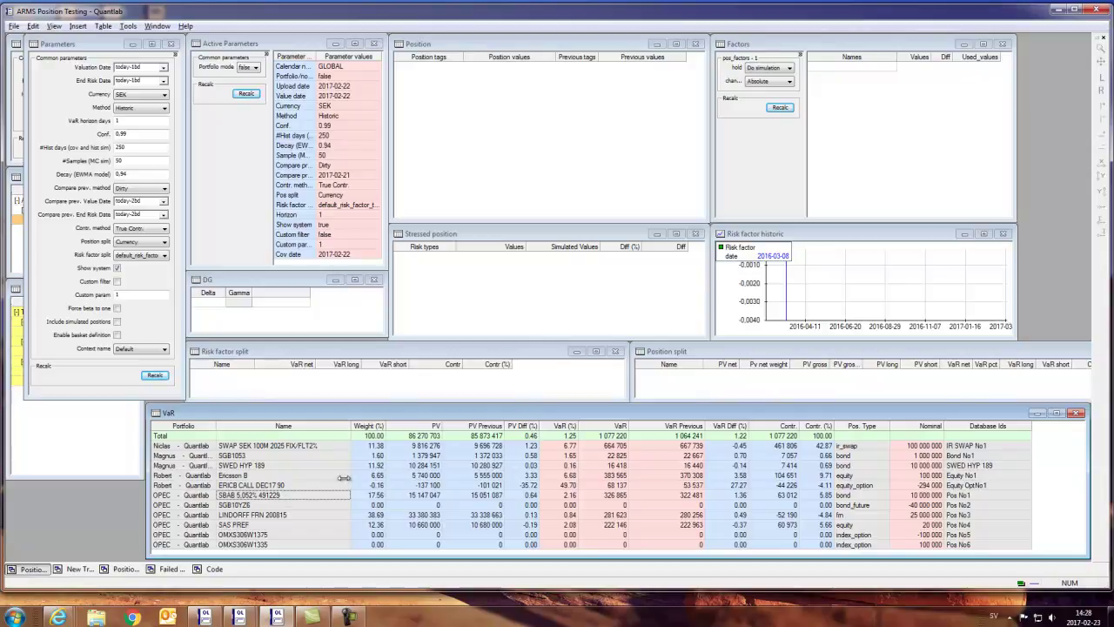
{"action": "left_click_drag", "start_coordinate": [431, 455], "coordinate": [485, 485]}
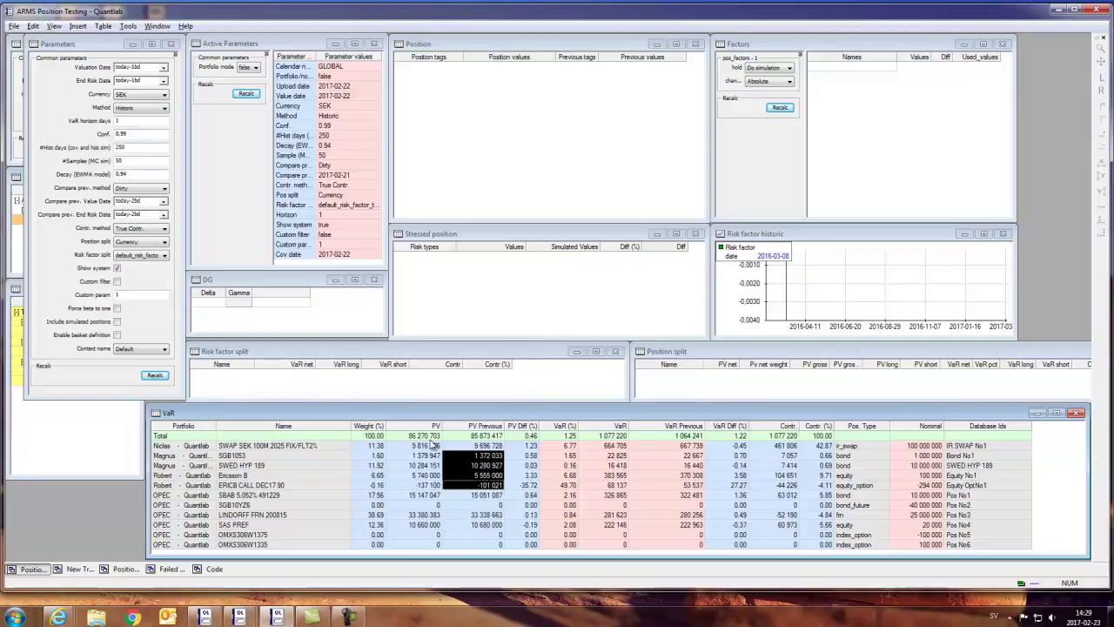
{"action": "left_click_drag", "start_coordinate": [306, 465], "coordinate": [605, 442]}
{"action": "left_click", "coordinate": [594, 477]}
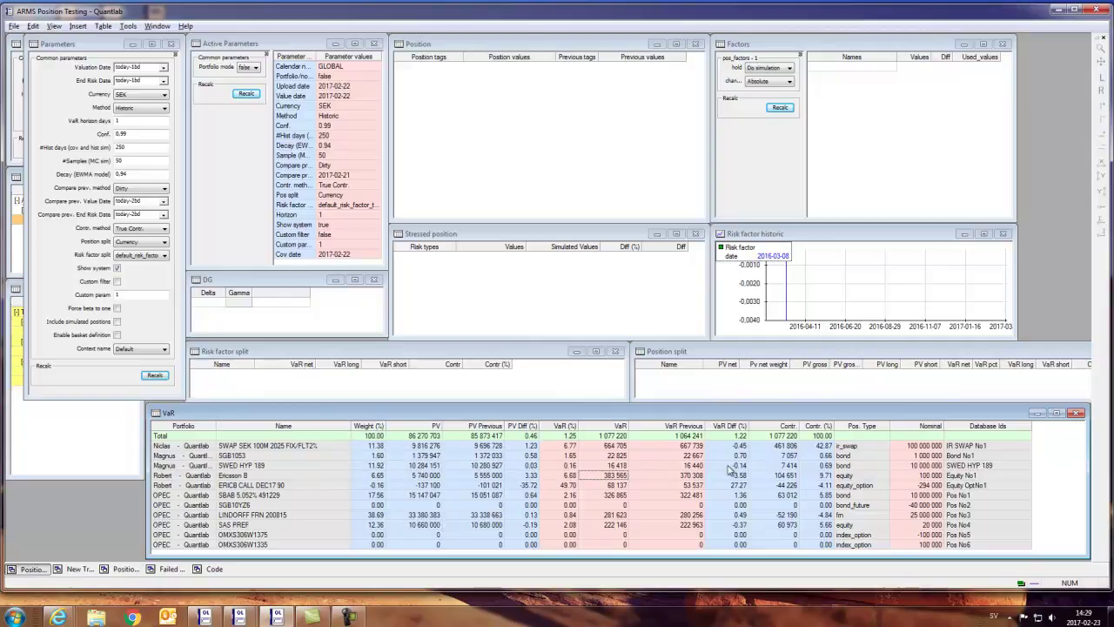
{"action": "left_click_drag", "start_coordinate": [261, 444], "coordinate": [257, 514]}
{"action": "left_click", "coordinate": [257, 507]}
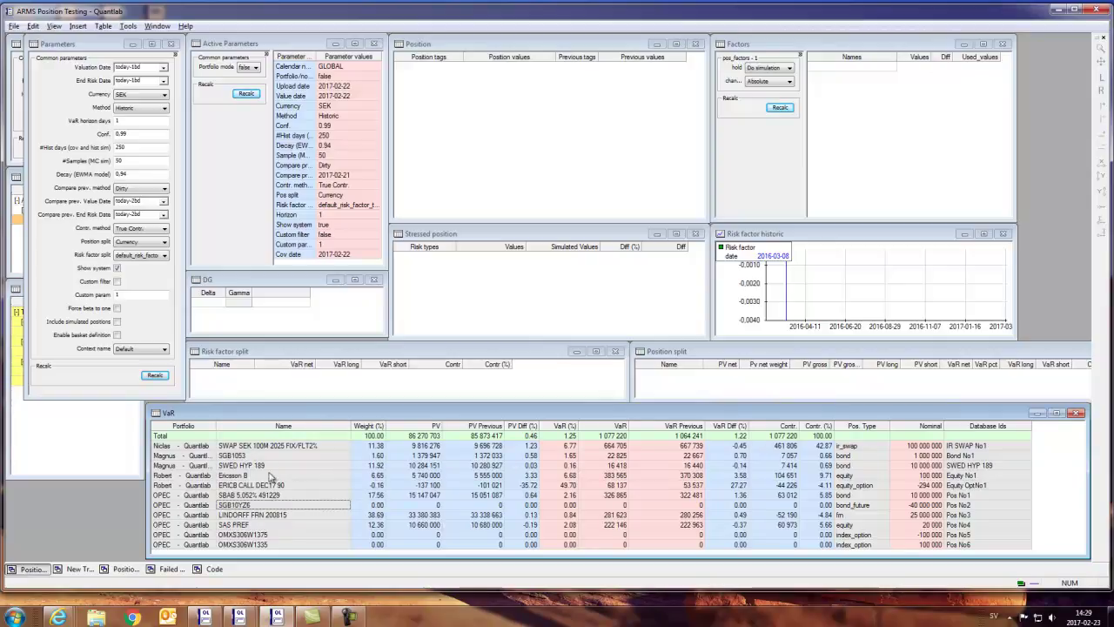
{"action": "left_click", "coordinate": [270, 484]}
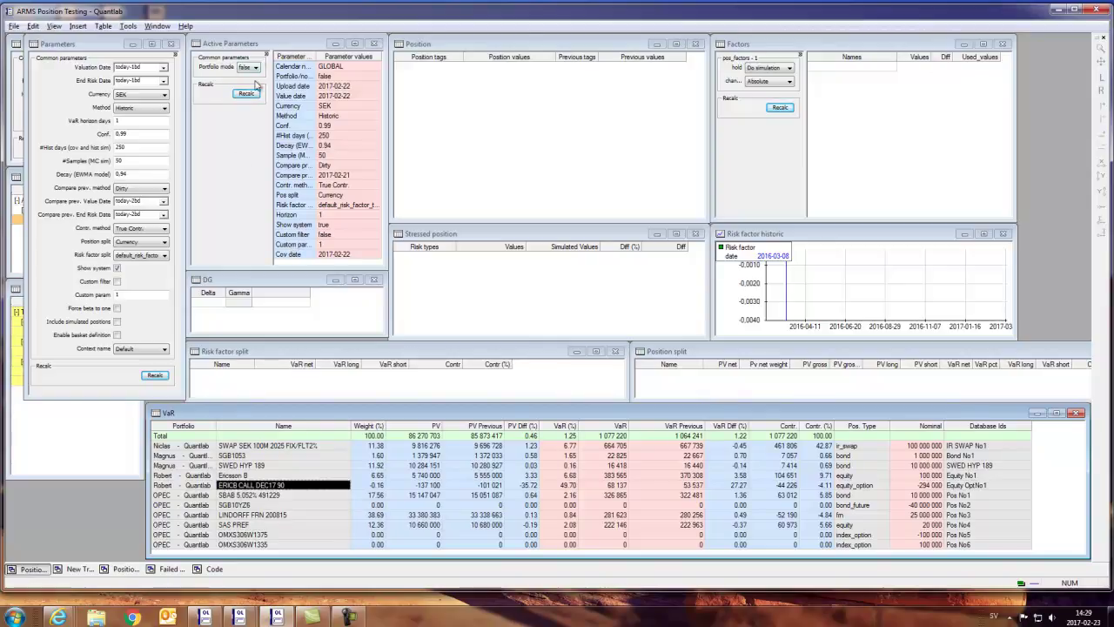
- Review the active parameter values and the Portfolio mode options, and recalculate them with Portfolio mode kept at false
{"action": "left_click_drag", "start_coordinate": [305, 76], "coordinate": [324, 165]}
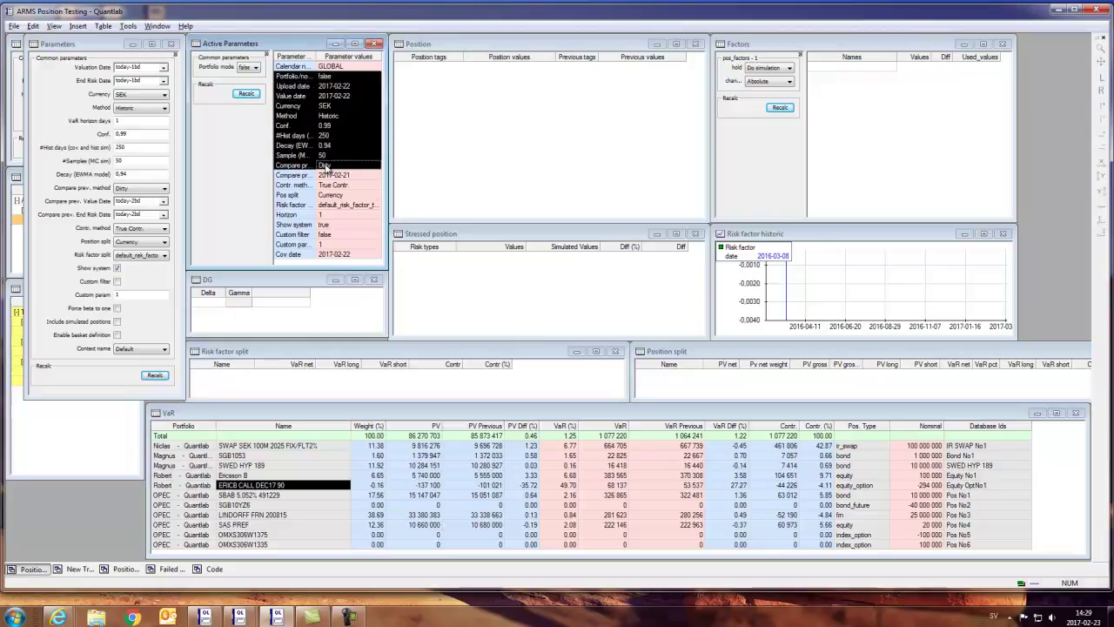
{"action": "left_click_drag", "start_coordinate": [313, 87], "coordinate": [333, 215]}
{"action": "left_click", "coordinate": [333, 215]}
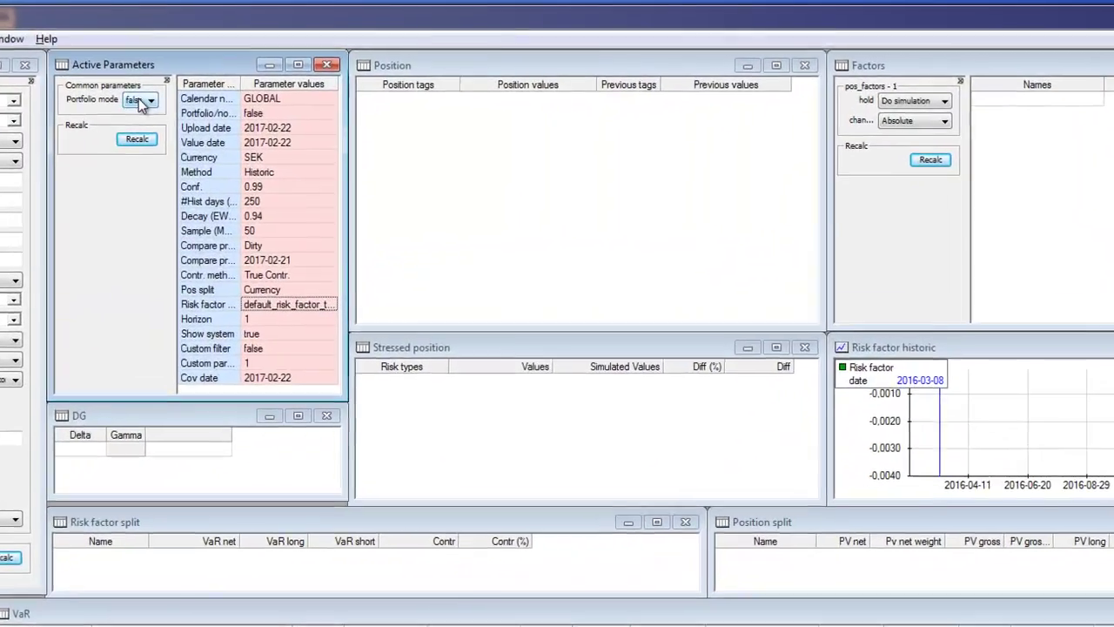
{"action": "left_click", "coordinate": [227, 77]}
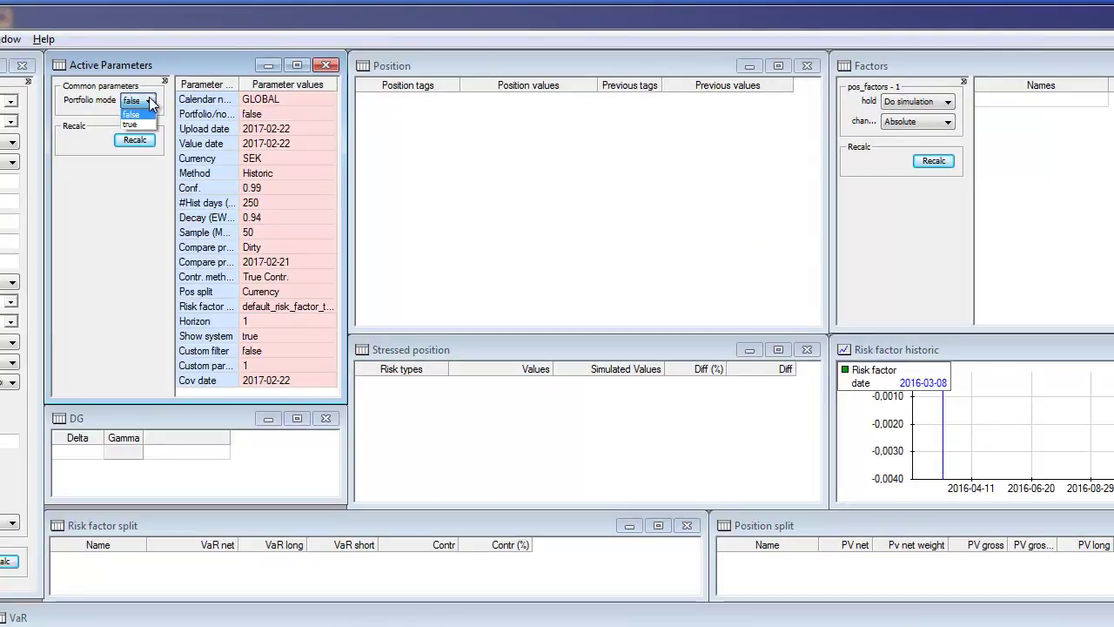
{"action": "left_click", "coordinate": [150, 102]}
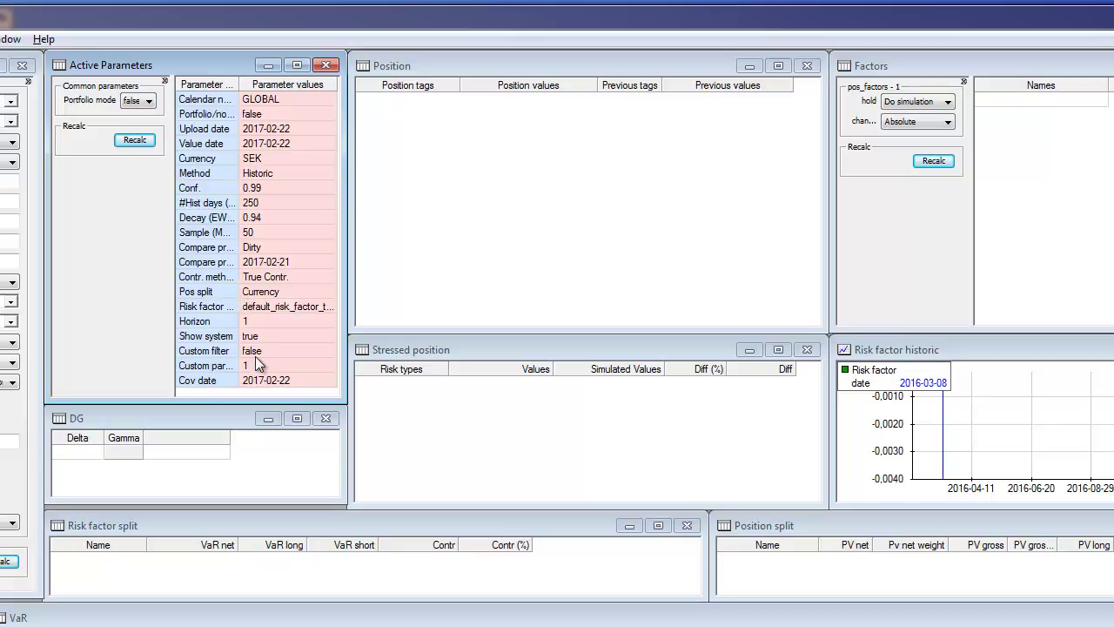
{"action": "left_click", "coordinate": [132, 102]}
{"action": "left_click", "coordinate": [134, 140]}
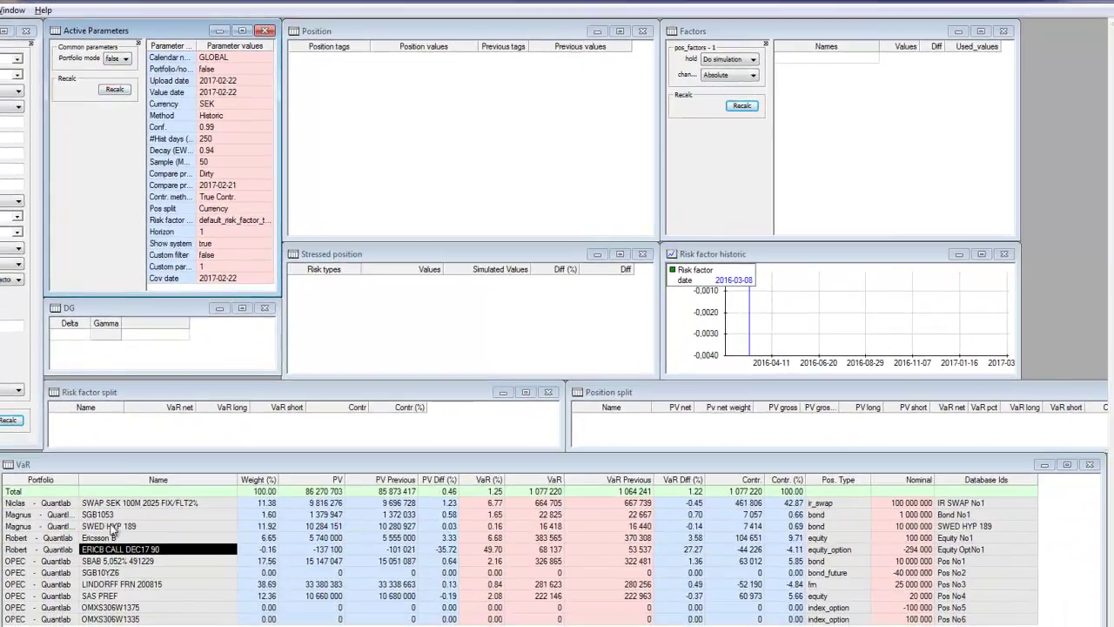
- Load the SWED HYP 189 bond from the VaR table into the position views and compare its current and previous position values
{"action": "left_click", "coordinate": [111, 526]}
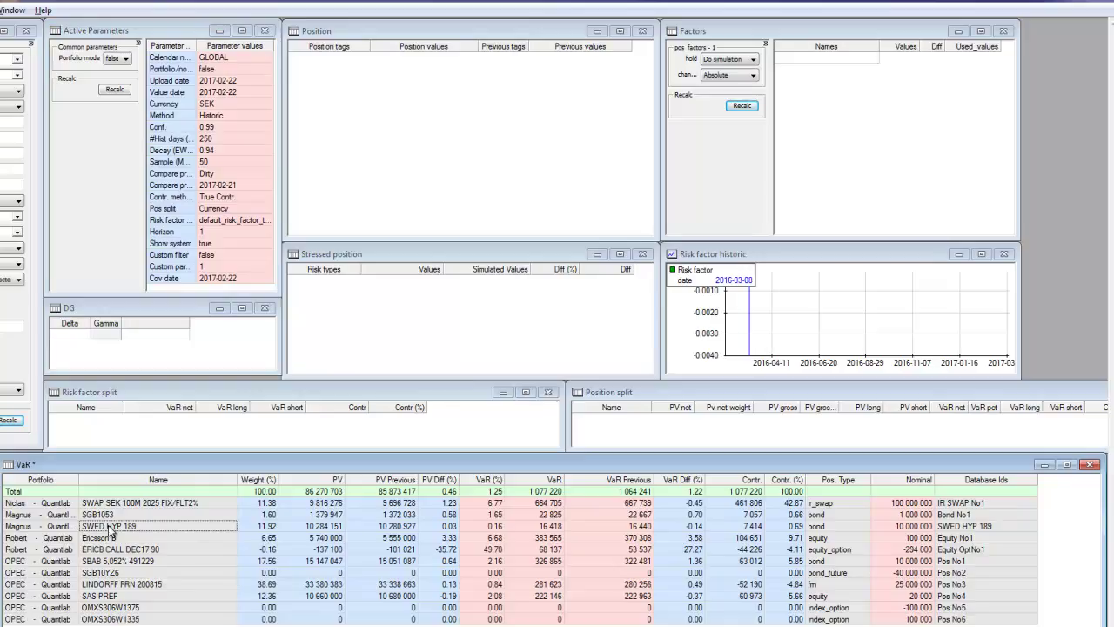
{"action": "double_click", "coordinate": [110, 529]}
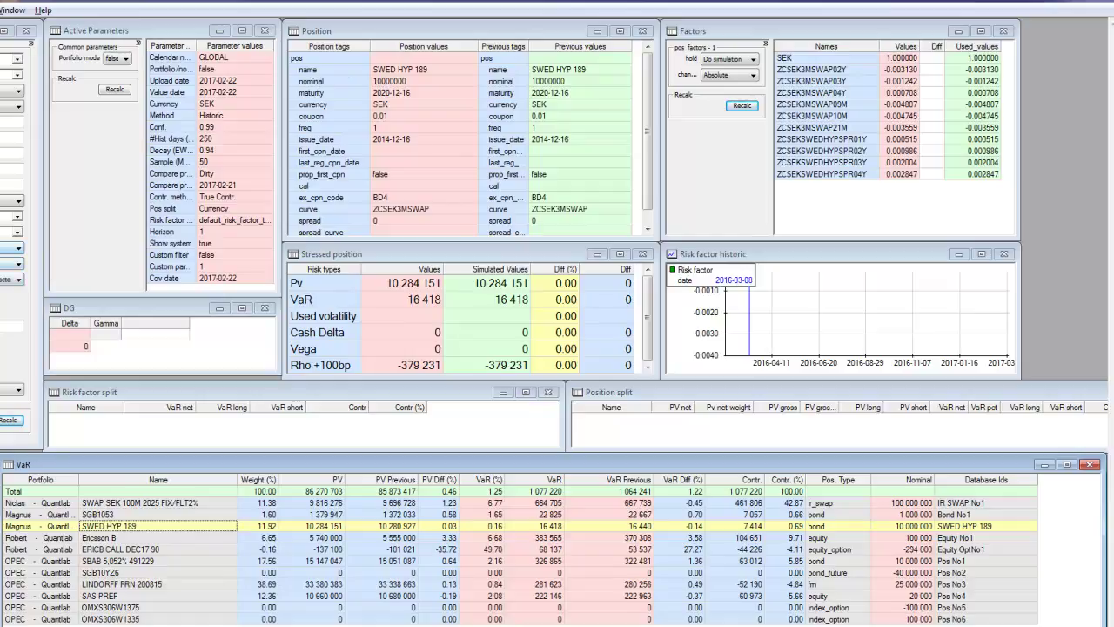
{"action": "left_click_drag", "start_coordinate": [352, 70], "coordinate": [408, 190]}
{"action": "left_click_drag", "start_coordinate": [513, 75], "coordinate": [570, 233]}
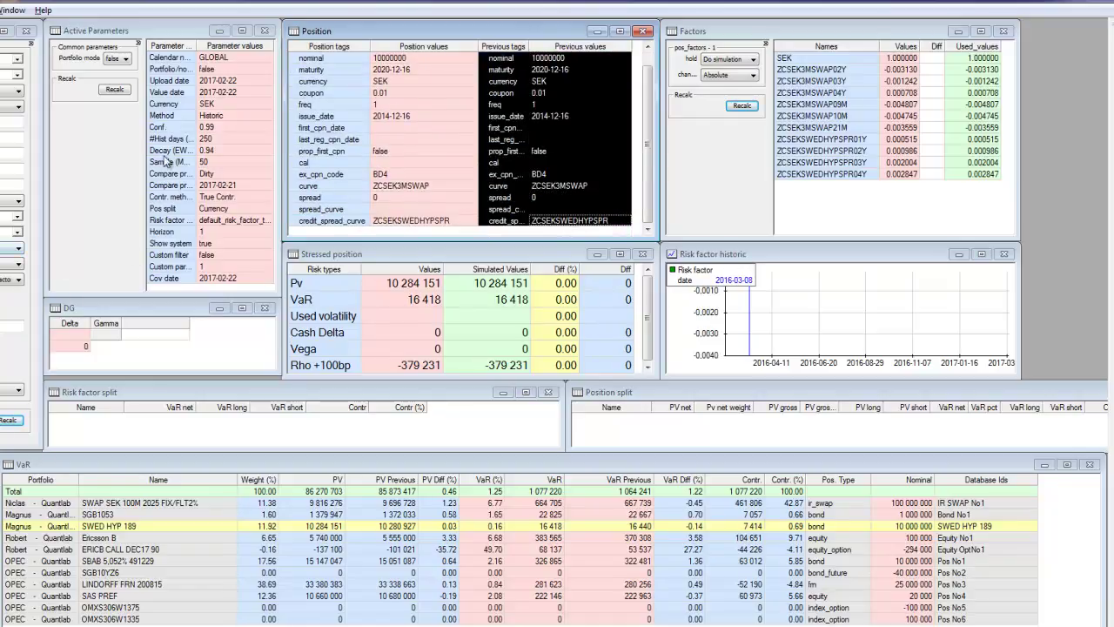
{"action": "left_click", "coordinate": [463, 104]}
{"action": "scroll", "coordinate": [473, 139], "scroll_direction": "up", "scroll_amount": 1}
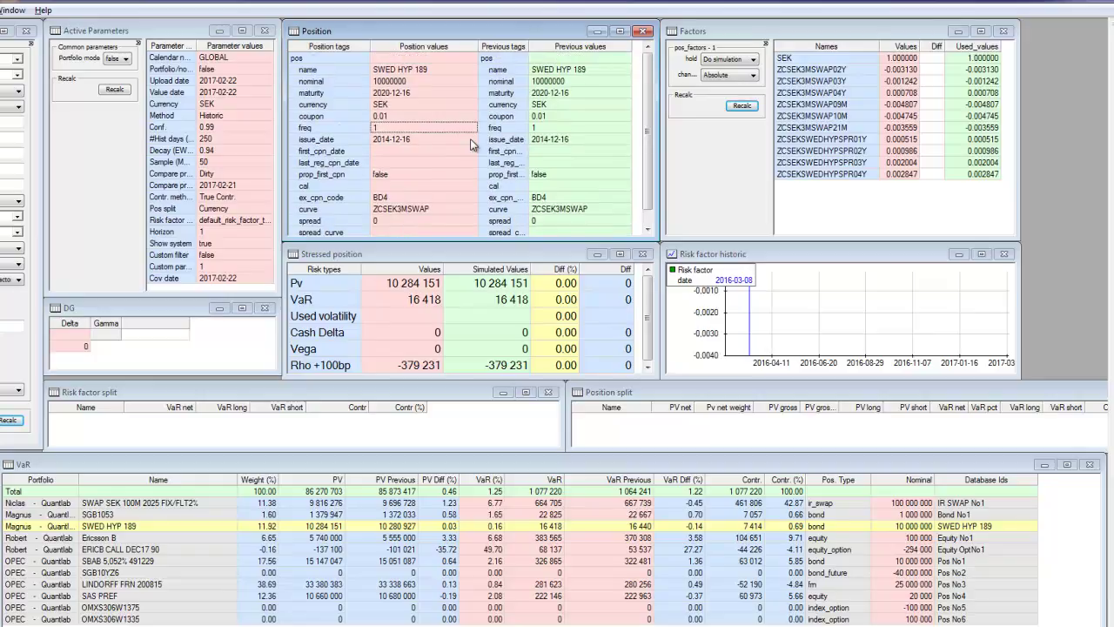
{"action": "left_click_drag", "start_coordinate": [415, 84], "coordinate": [551, 87]}
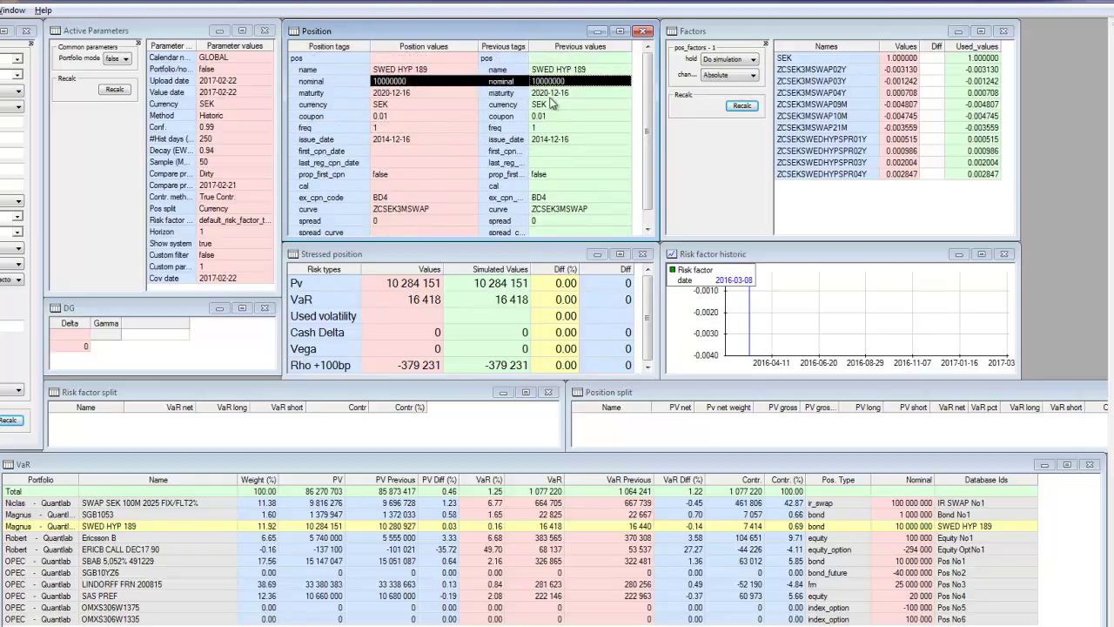
{"action": "scroll", "coordinate": [458, 170], "scroll_direction": "down", "scroll_amount": 1}
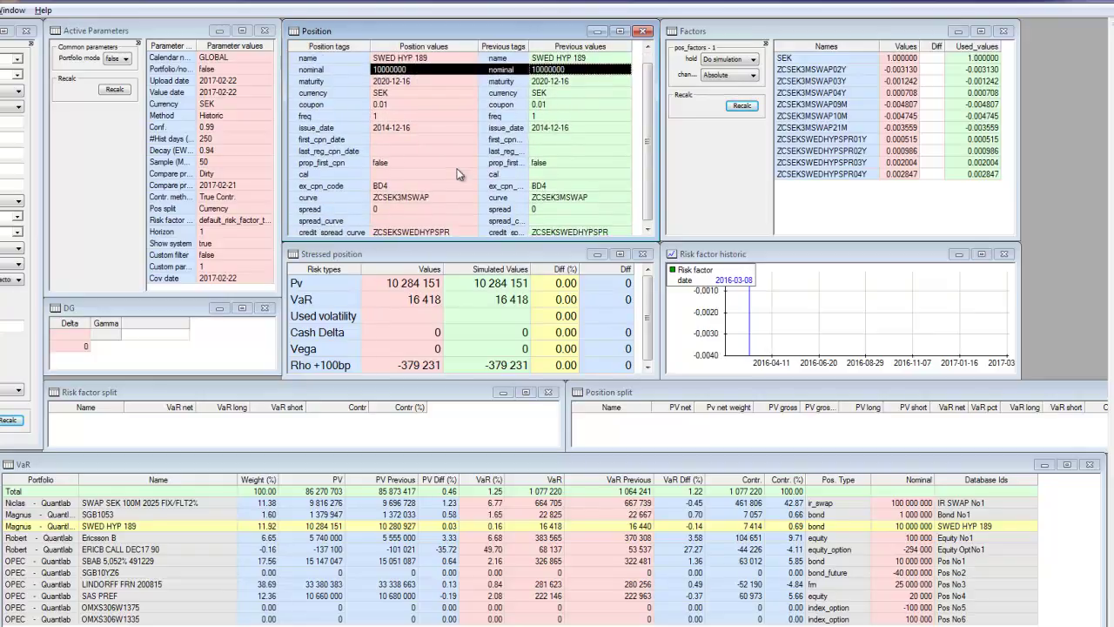
{"action": "scroll", "coordinate": [452, 170], "scroll_direction": "up", "scroll_amount": 1}
{"action": "left_click_drag", "start_coordinate": [432, 71], "coordinate": [452, 181]}
{"action": "left_click_drag", "start_coordinate": [583, 71], "coordinate": [572, 190]}
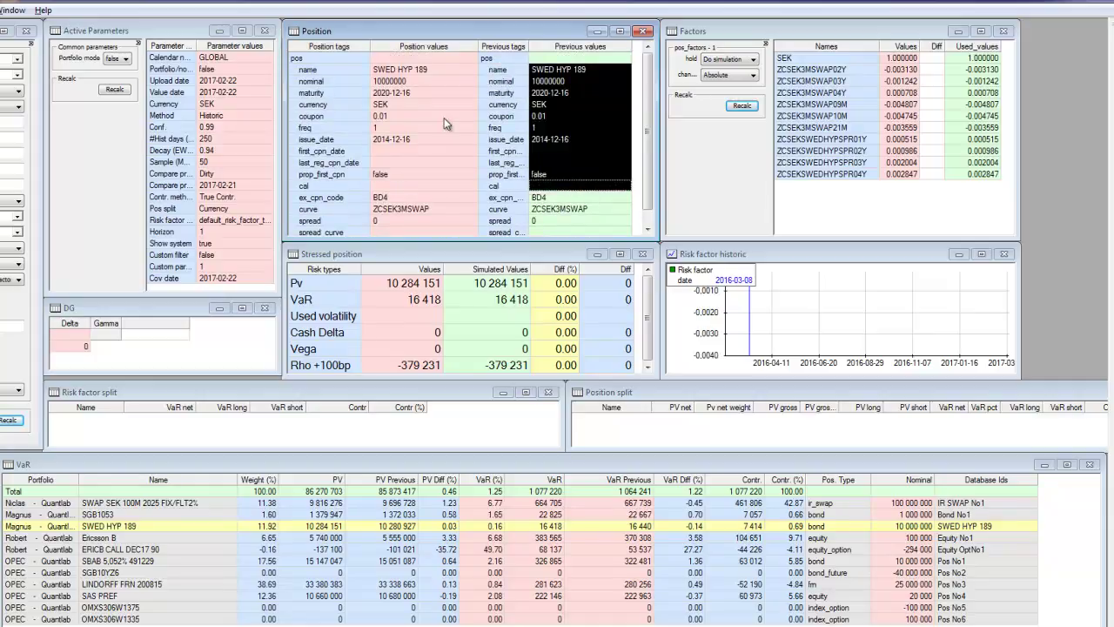
{"action": "left_click", "coordinate": [433, 163]}
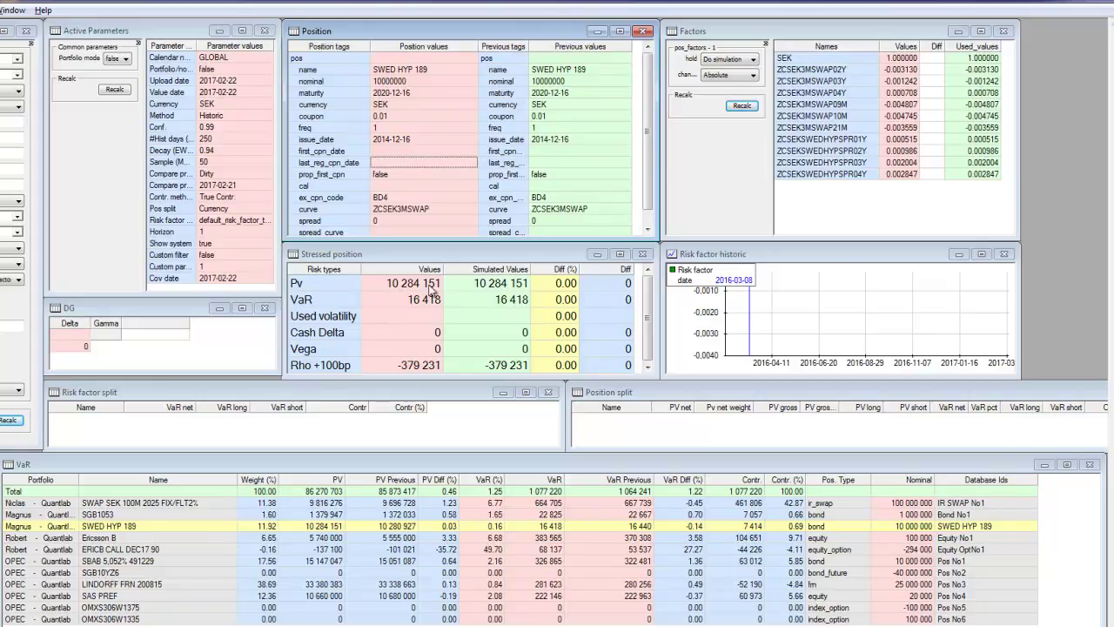
- Examine the actual, simulated and difference figures of the stressed SWED HYP 189 position
{"action": "left_click", "coordinate": [356, 249]}
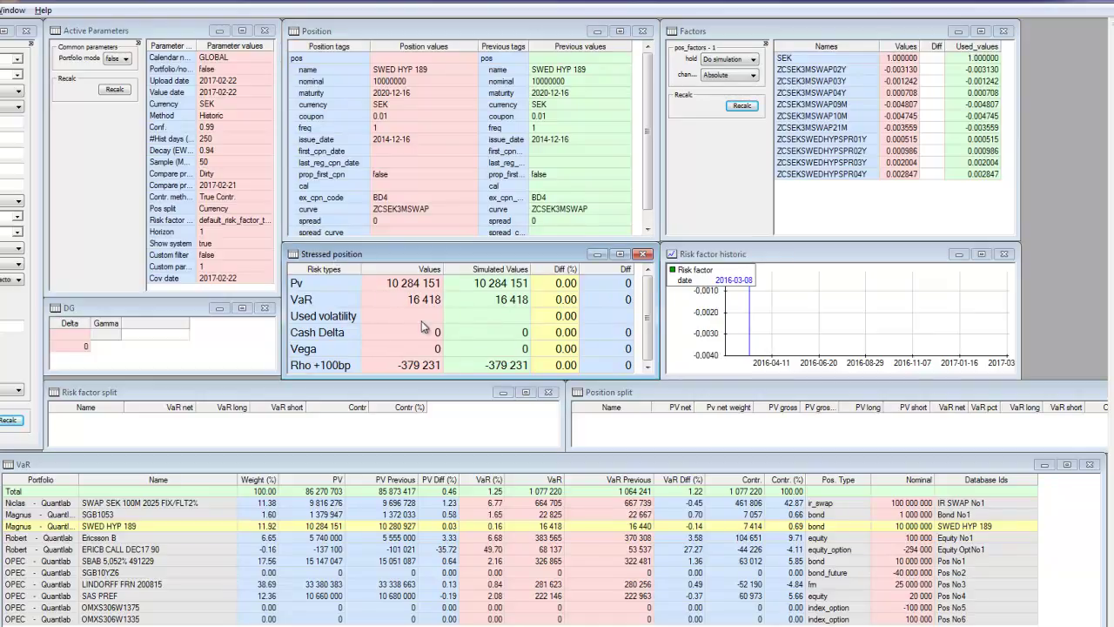
{"action": "left_click_drag", "start_coordinate": [411, 284], "coordinate": [417, 360]}
{"action": "left_click", "coordinate": [462, 332]}
{"action": "left_click", "coordinate": [513, 285]}
{"action": "left_click_drag", "start_coordinate": [513, 285], "coordinate": [513, 335]}
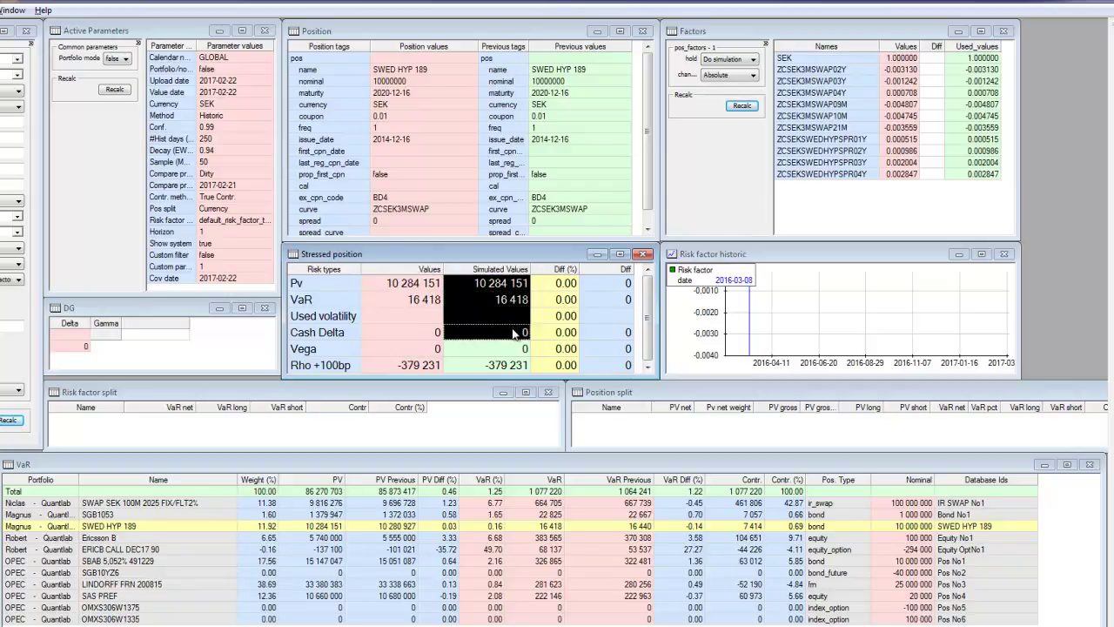
{"action": "left_click", "coordinate": [546, 298]}
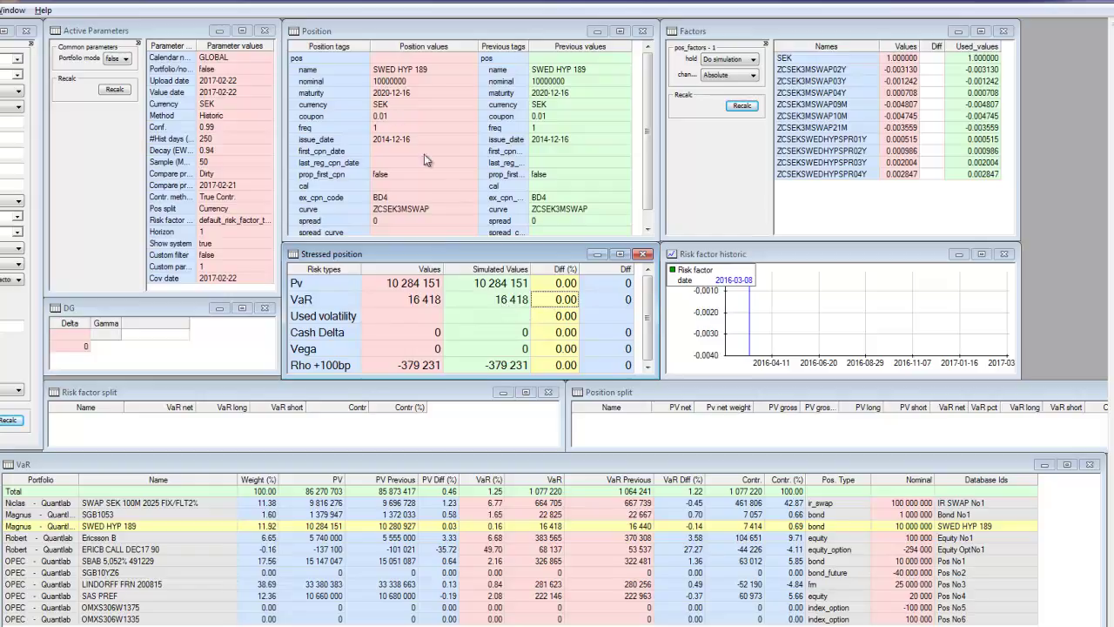
- Change the SWED HYP 189 position's maturity to 2018-12-16
{"action": "left_click", "coordinate": [408, 84]}
{"action": "left_click", "coordinate": [393, 93]}
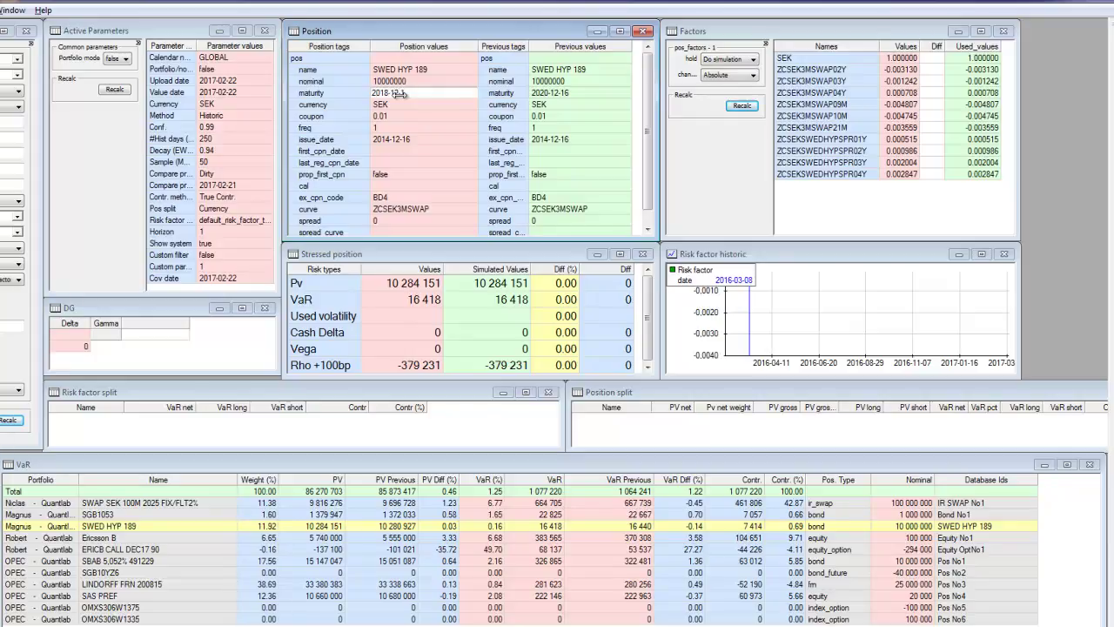
{"action": "left_click", "coordinate": [400, 101]}
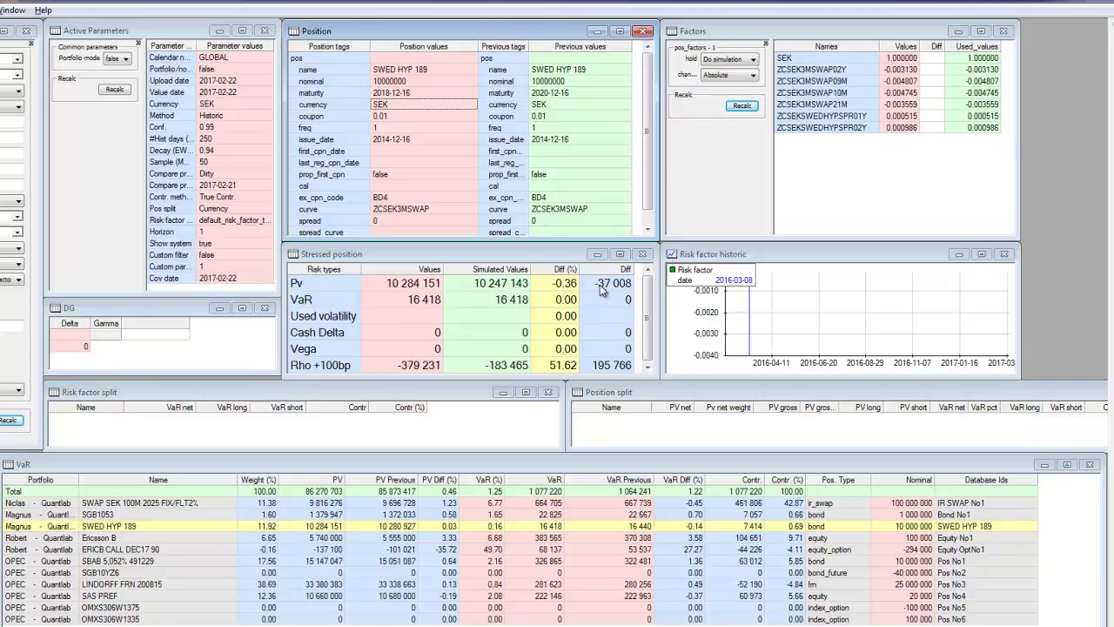
- Shift the credit spread factors ZCSEKSWEDHYPSPR01Y and ZCSEKSWEDHYPSPR02Y by an absolute 0.01 each and recalculate the factors
{"action": "left_click", "coordinate": [759, 30]}
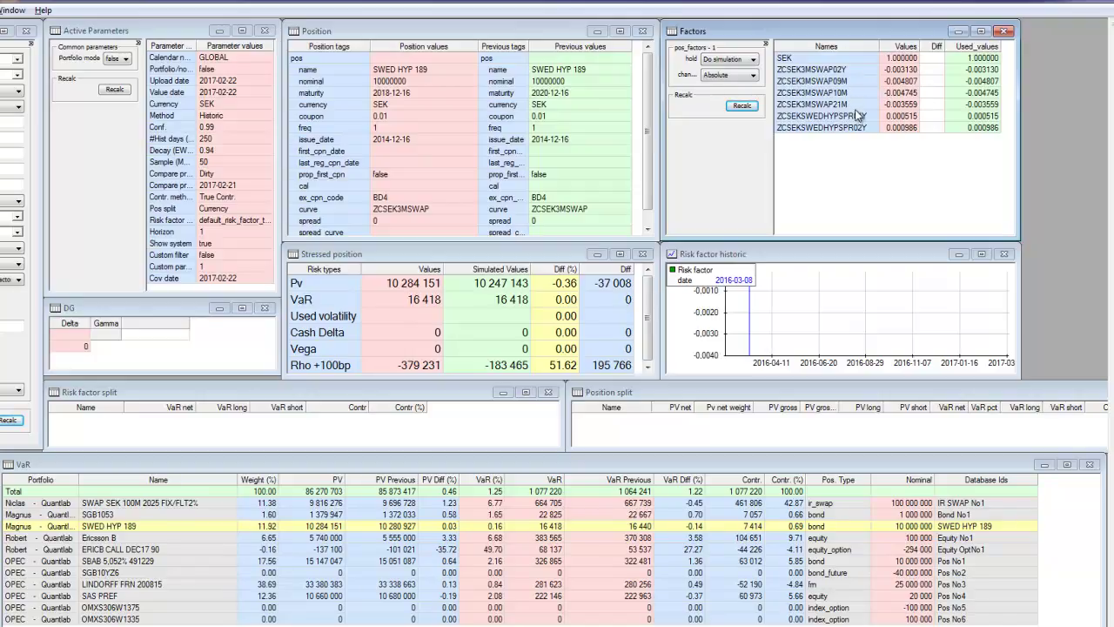
{"action": "left_click_drag", "start_coordinate": [838, 117], "coordinate": [834, 128]}
{"action": "left_click_drag", "start_coordinate": [828, 69], "coordinate": [823, 131]}
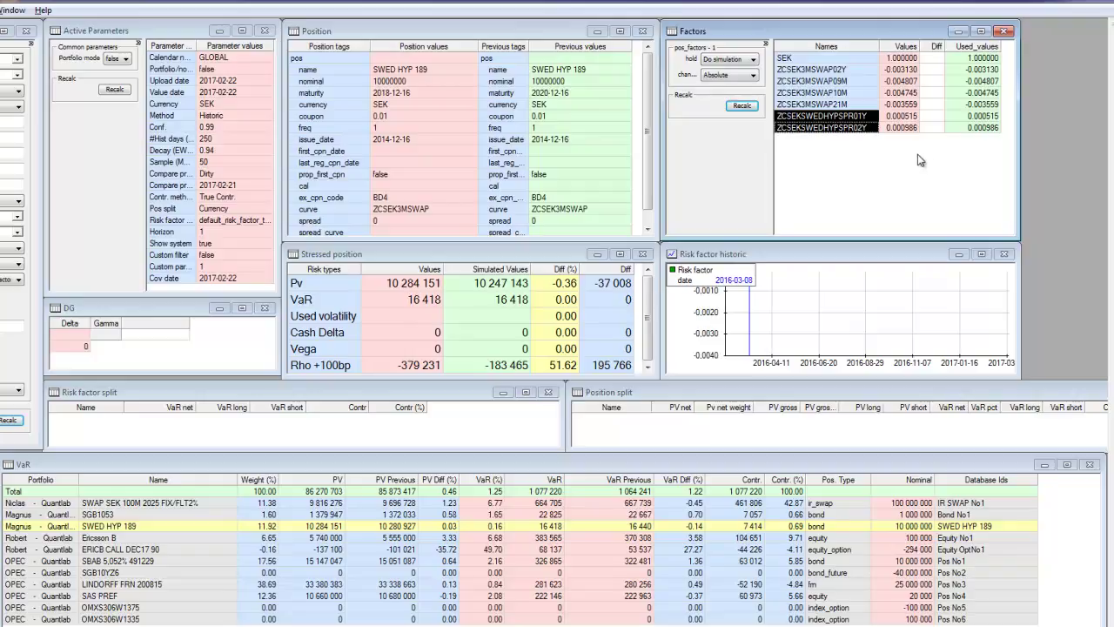
{"action": "left_click", "coordinate": [923, 115]}
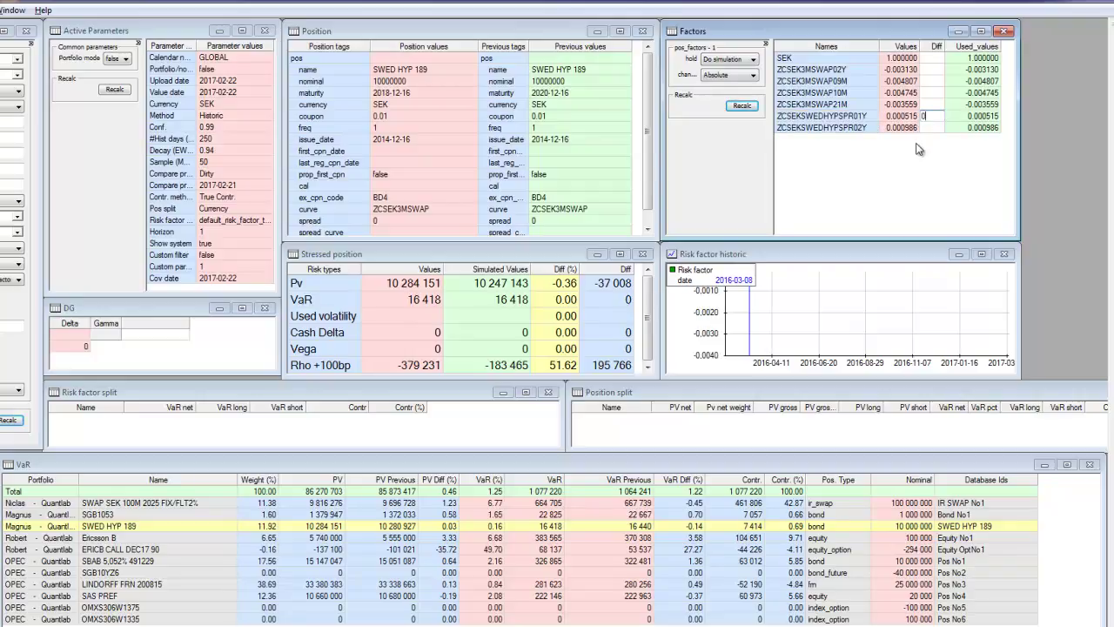
{"action": "key", "text": "Return"}
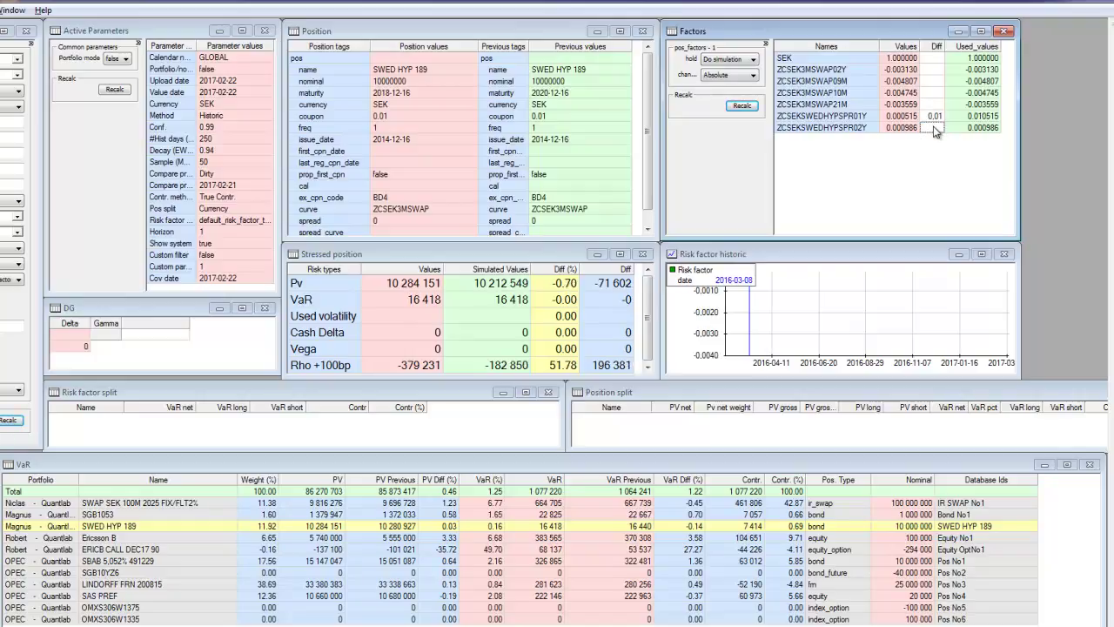
{"action": "type", "text": "0.01"}
{"action": "left_click", "coordinate": [736, 106]}
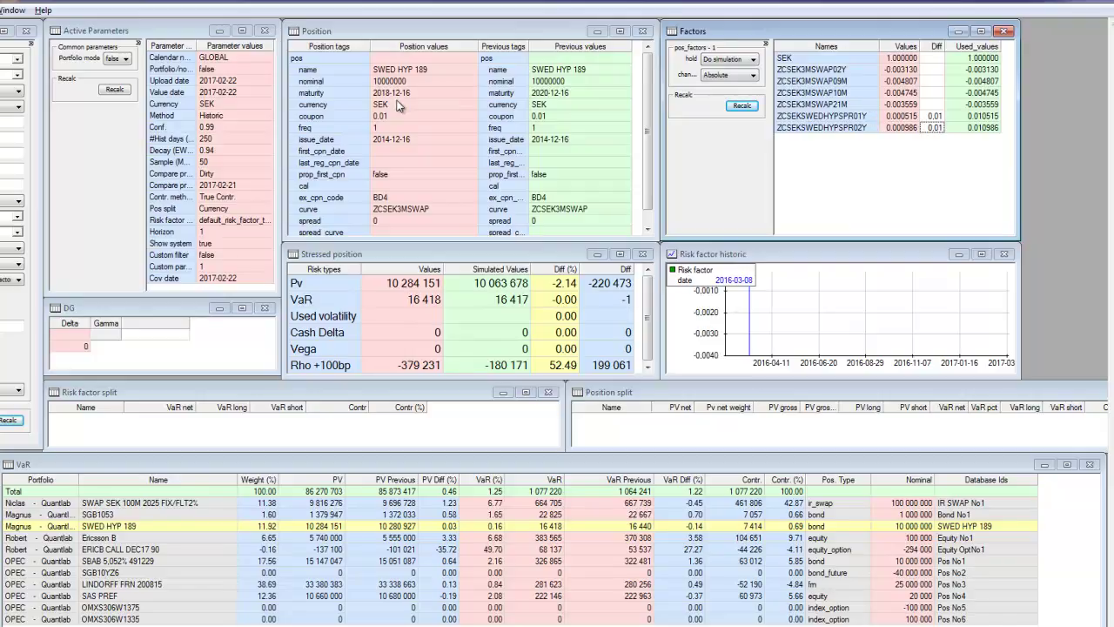
- Reload the SWED HYP 189 bond from the VaR table and chart the history of its ZCSEKSWEDHYPSPR03Y and ZCSEK3MSWAP03Y risk factors
{"action": "left_click", "coordinate": [149, 527]}
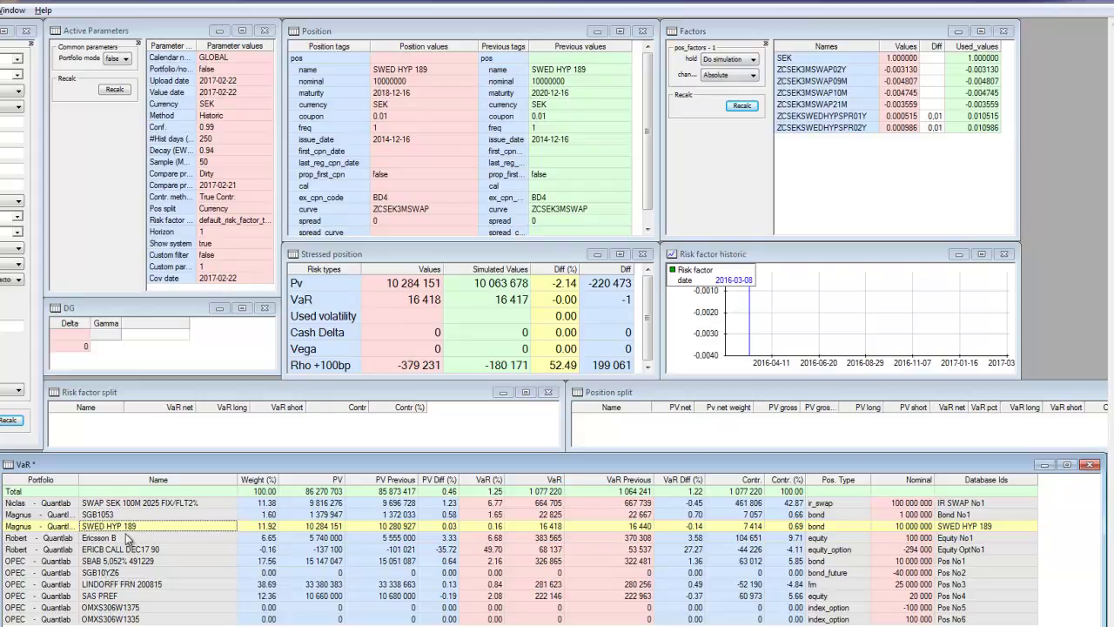
{"action": "left_click", "coordinate": [125, 533]}
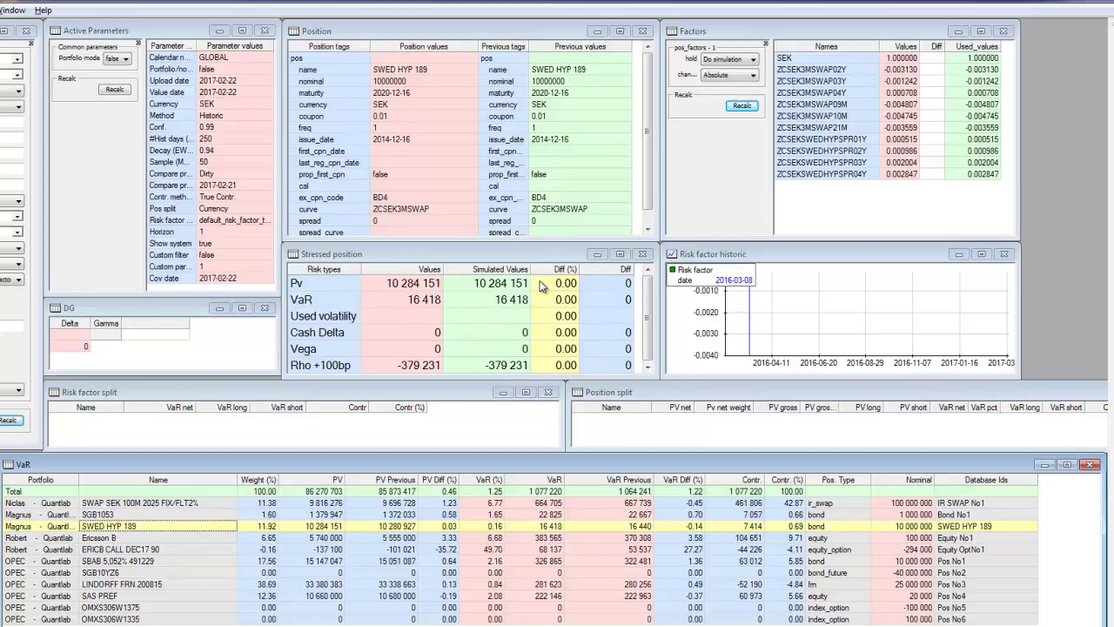
{"action": "left_click", "coordinate": [808, 166]}
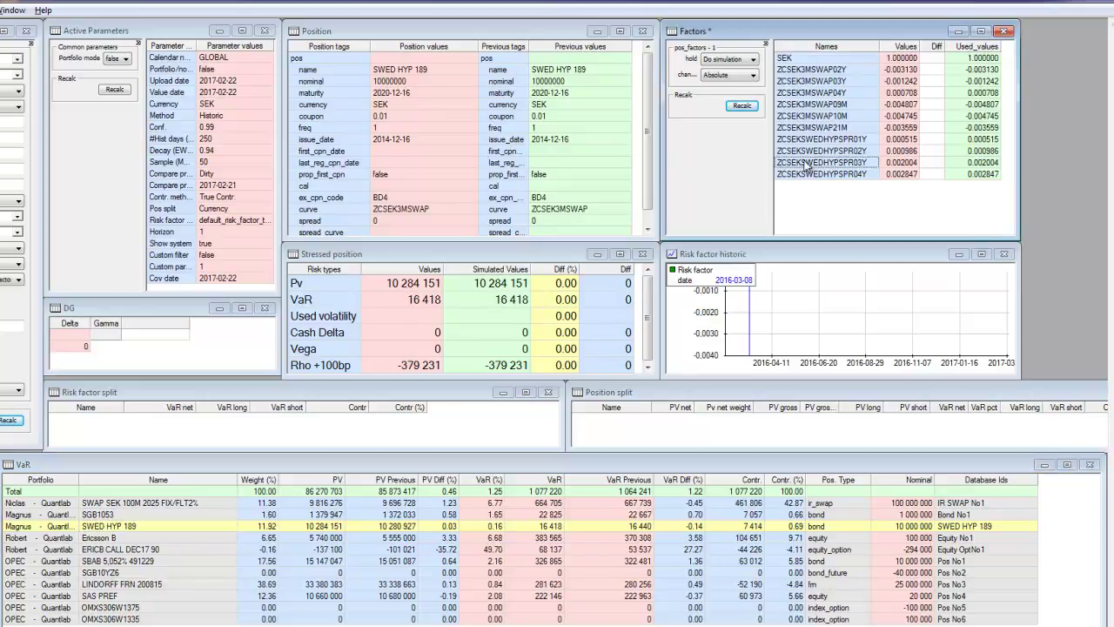
{"action": "left_click", "coordinate": [851, 166]}
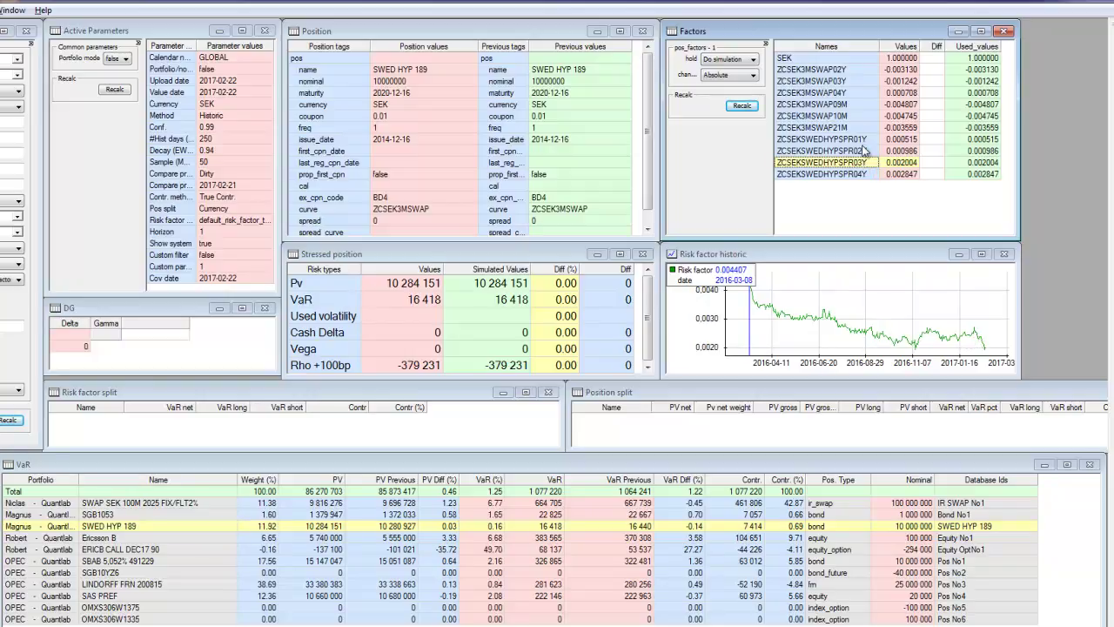
{"action": "left_click", "coordinate": [986, 353]}
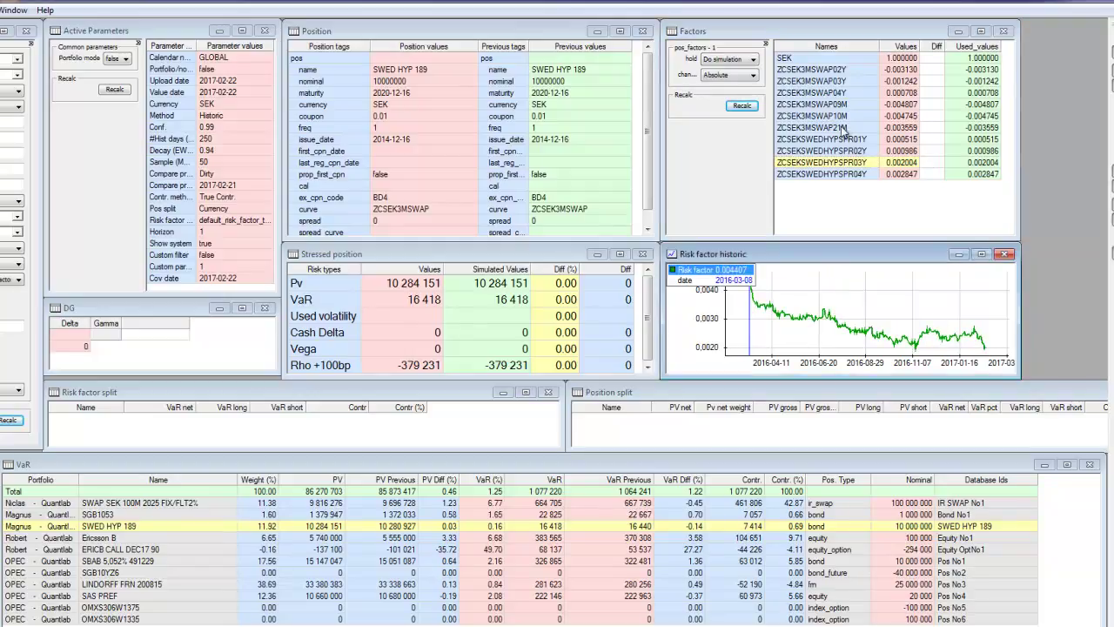
{"action": "left_click", "coordinate": [841, 81]}
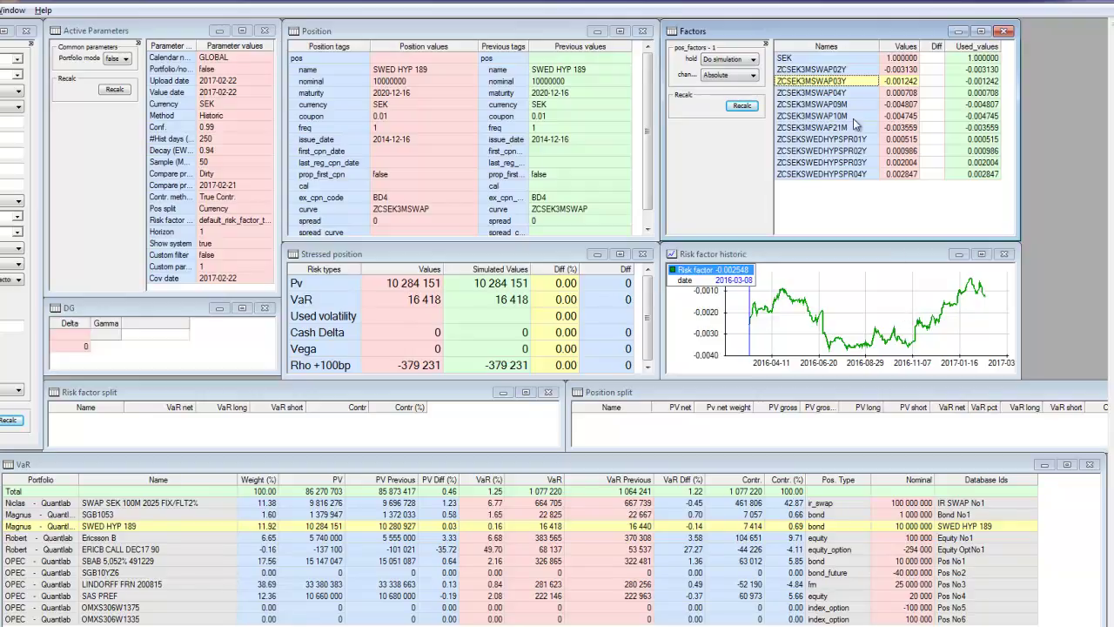
- Set portfolio mode to true, recalculate, and examine the stressed figures for the whole portfolio
{"action": "left_click", "coordinate": [431, 142]}
{"action": "left_click_drag", "start_coordinate": [418, 81], "coordinate": [419, 164]}
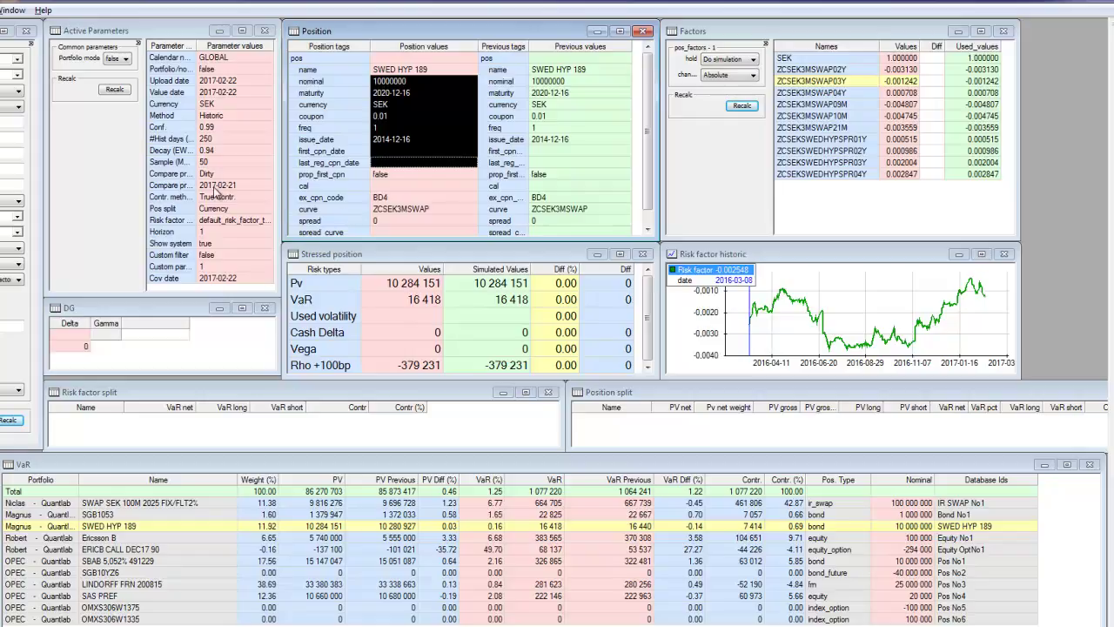
{"action": "left_click", "coordinate": [119, 59]}
{"action": "left_click", "coordinate": [115, 82]}
{"action": "left_click", "coordinate": [115, 89]}
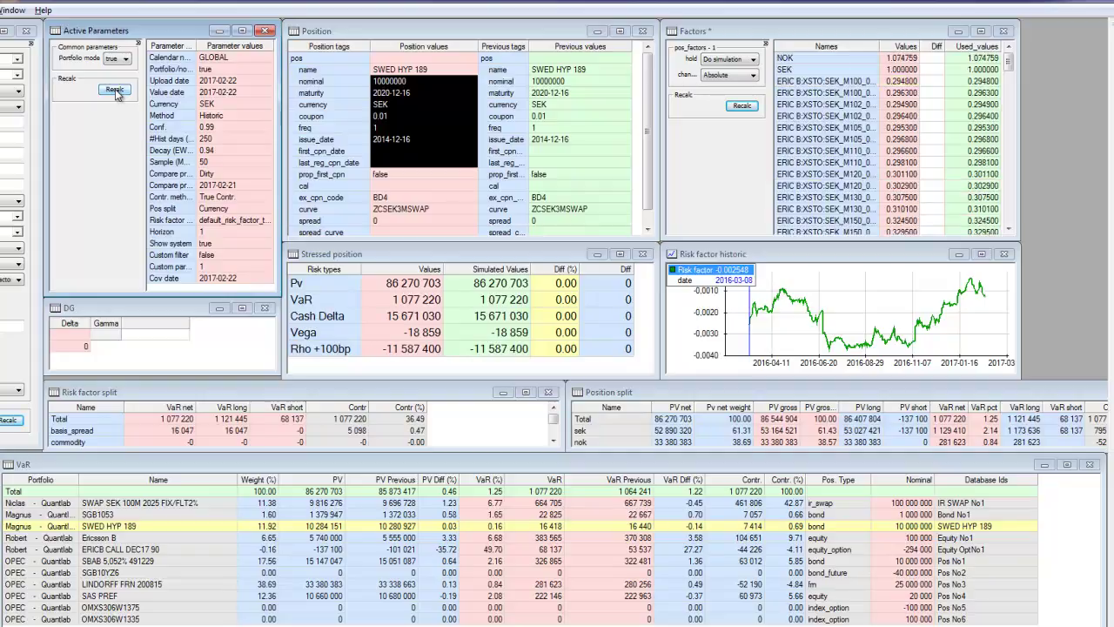
{"action": "left_click_drag", "start_coordinate": [566, 289], "coordinate": [418, 348]}
{"action": "left_click", "coordinate": [410, 288]}
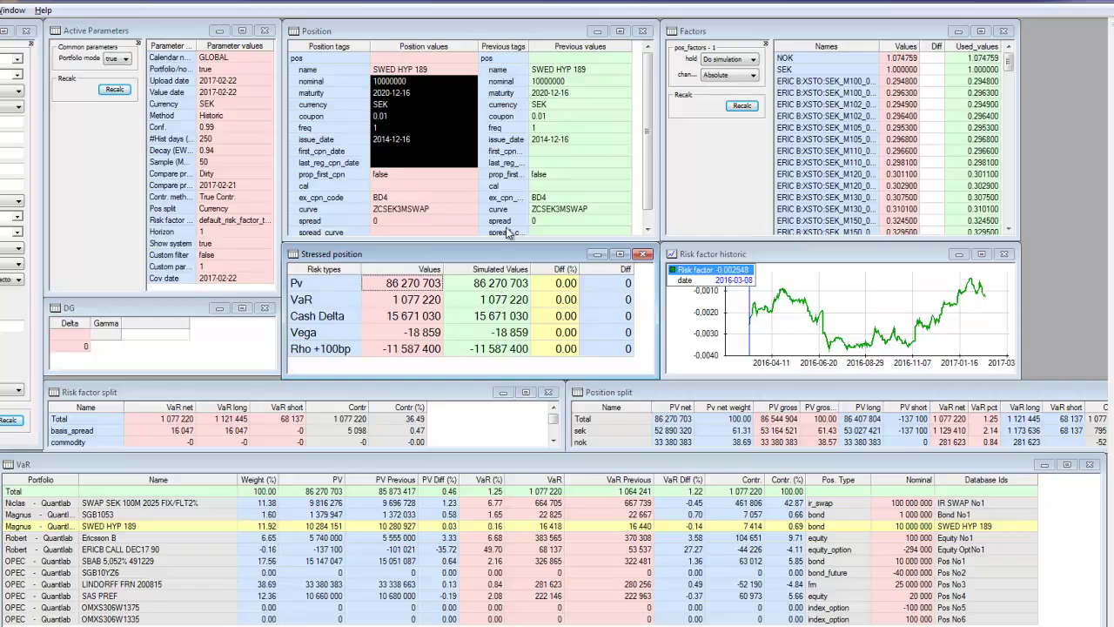
- Set the SWED HYP 189 position's nominal to 80000000 and compare the portfolio's actual and simulated VaR
{"action": "left_click", "coordinate": [518, 154]}
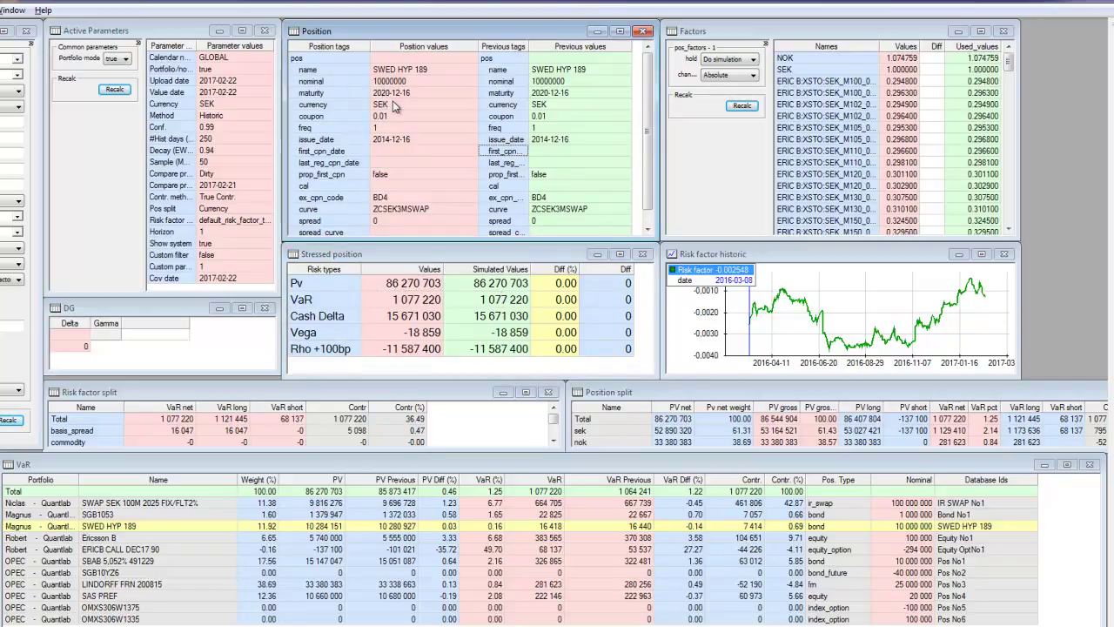
{"action": "double_click", "coordinate": [394, 80]}
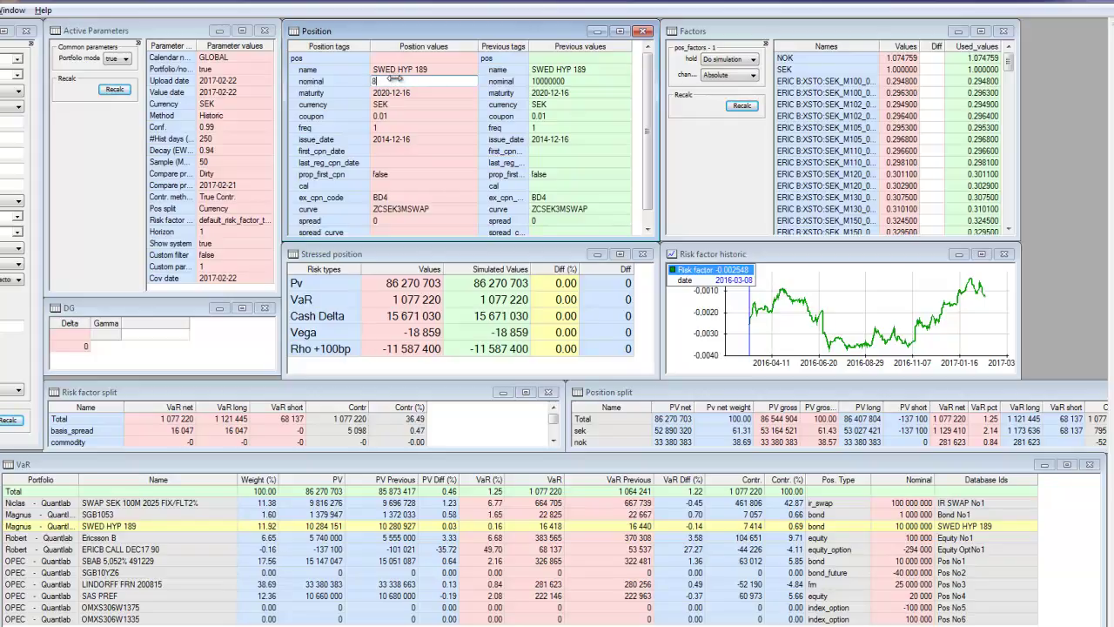
{"action": "key", "text": "Return"}
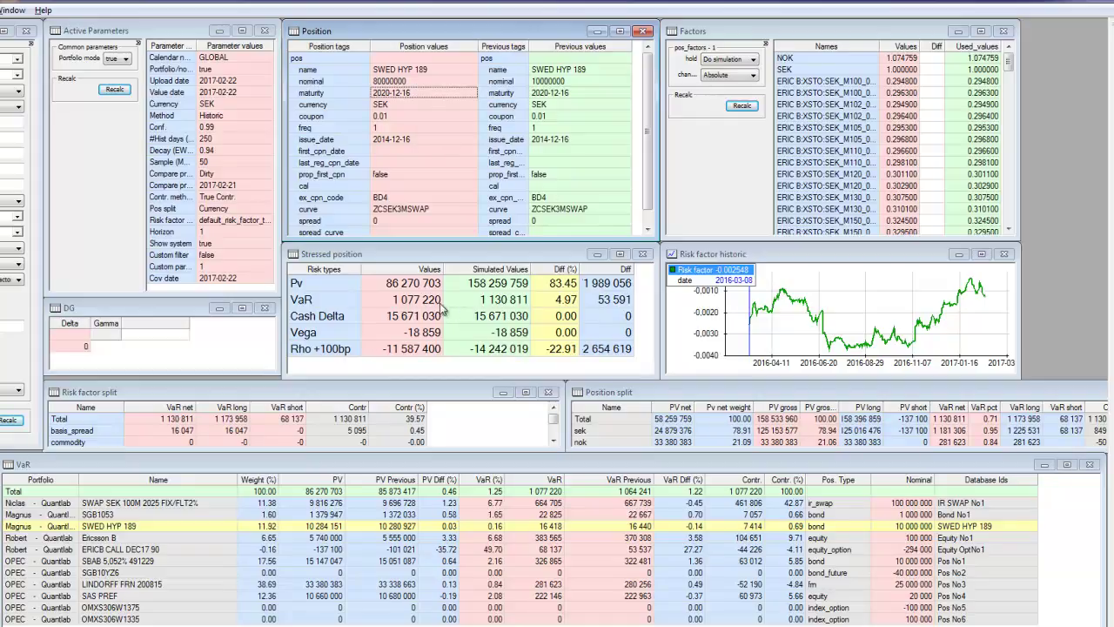
{"action": "left_click_drag", "start_coordinate": [420, 300], "coordinate": [462, 301]}
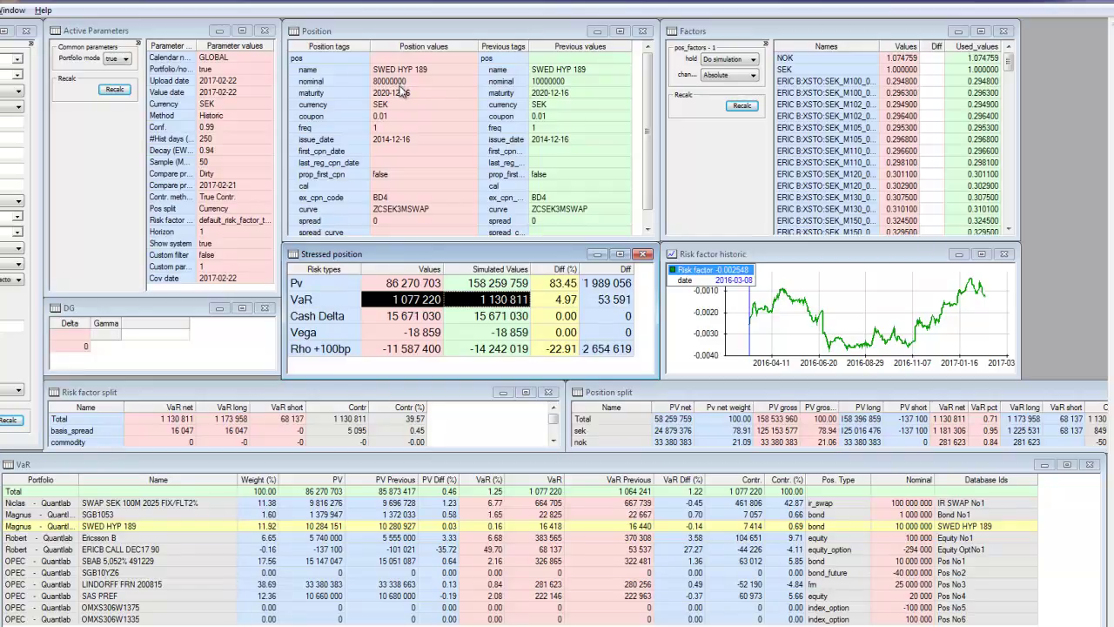
- Browse the portfolio's risk factors and chart the history of ZCSEKGOVT17Y
{"action": "left_click", "coordinate": [811, 155]}
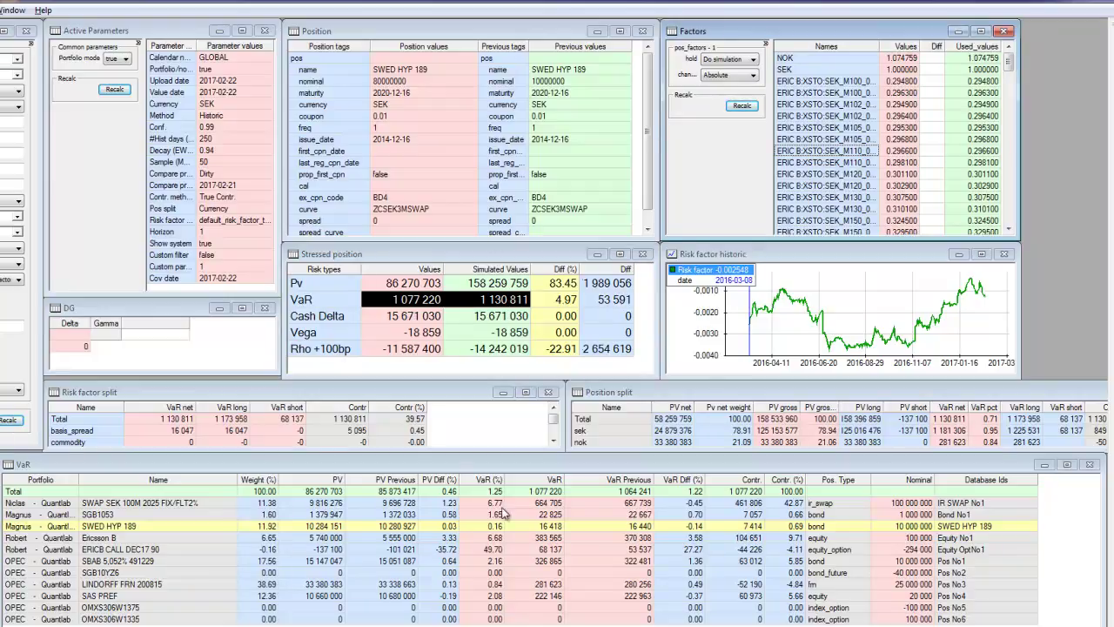
{"action": "mouse_move", "coordinate": [1008, 67]}
{"action": "left_mouse_down"}
{"action": "mouse_move", "coordinate": [1011, 110]}
{"action": "mouse_move", "coordinate": [1008, 67]}
{"action": "left_mouse_up"}
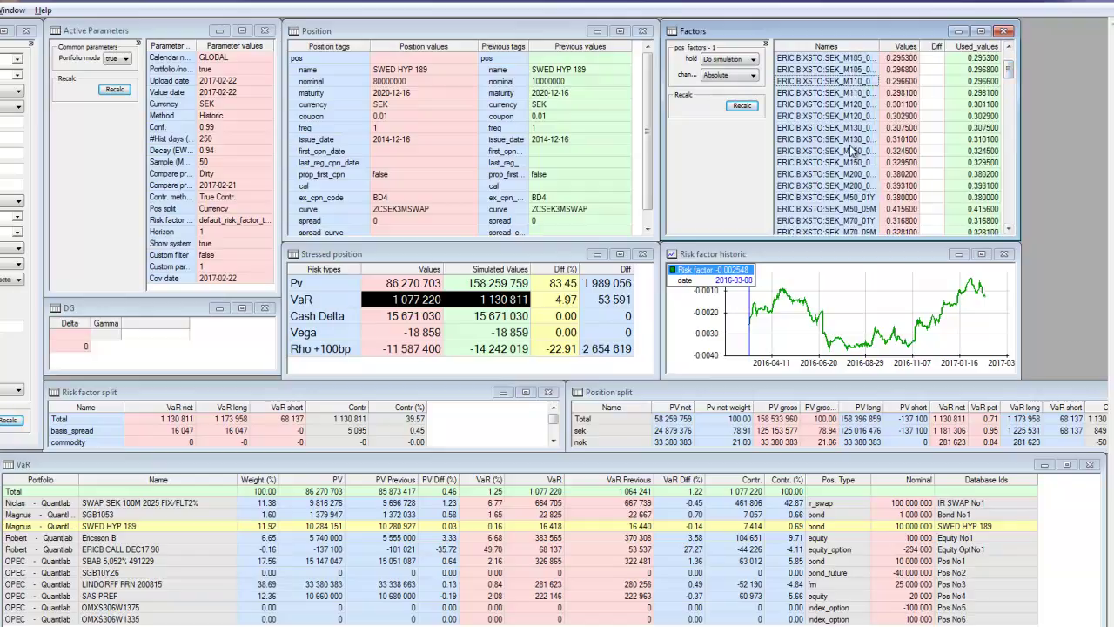
{"action": "left_click_drag", "start_coordinate": [1008, 69], "coordinate": [1010, 183]}
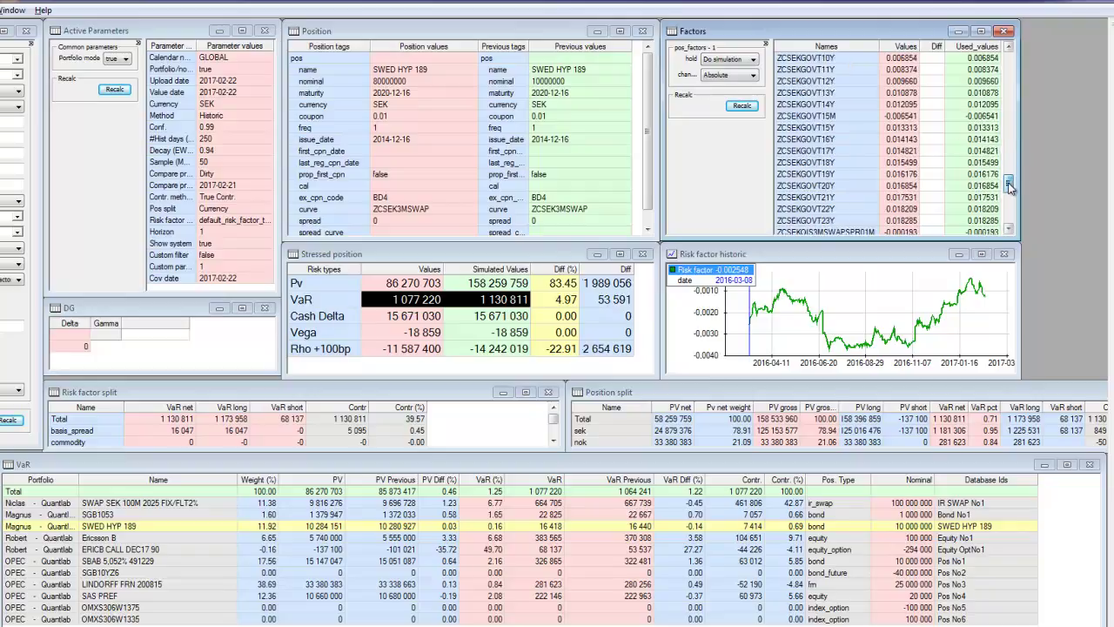
{"action": "left_click", "coordinate": [826, 151]}
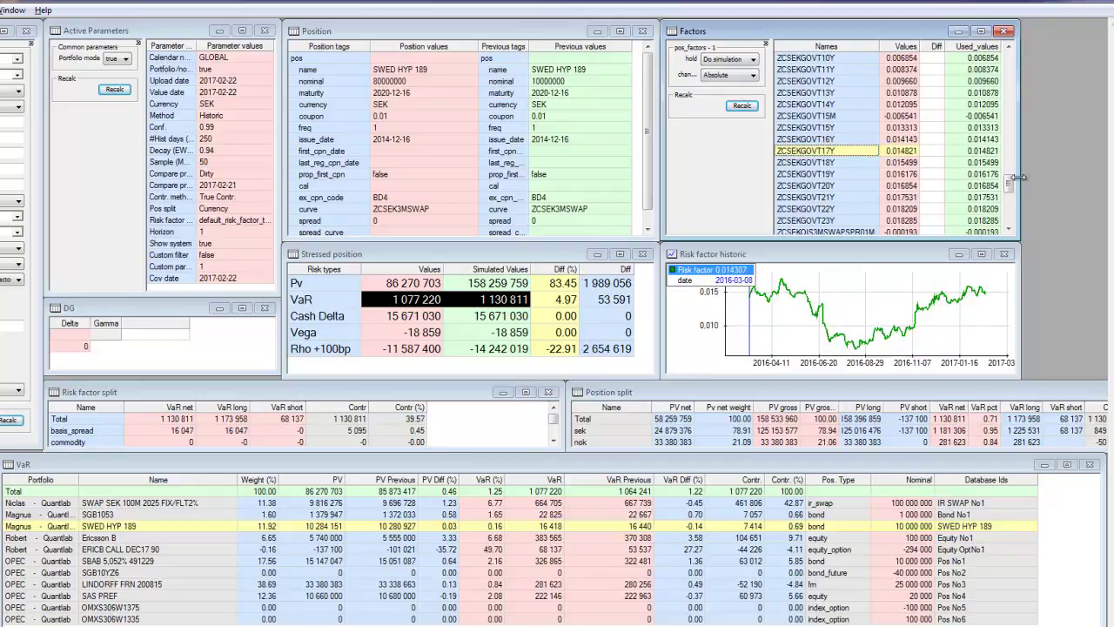
{"action": "scroll", "coordinate": [936, 116], "scroll_direction": "down", "scroll_amount": 5}
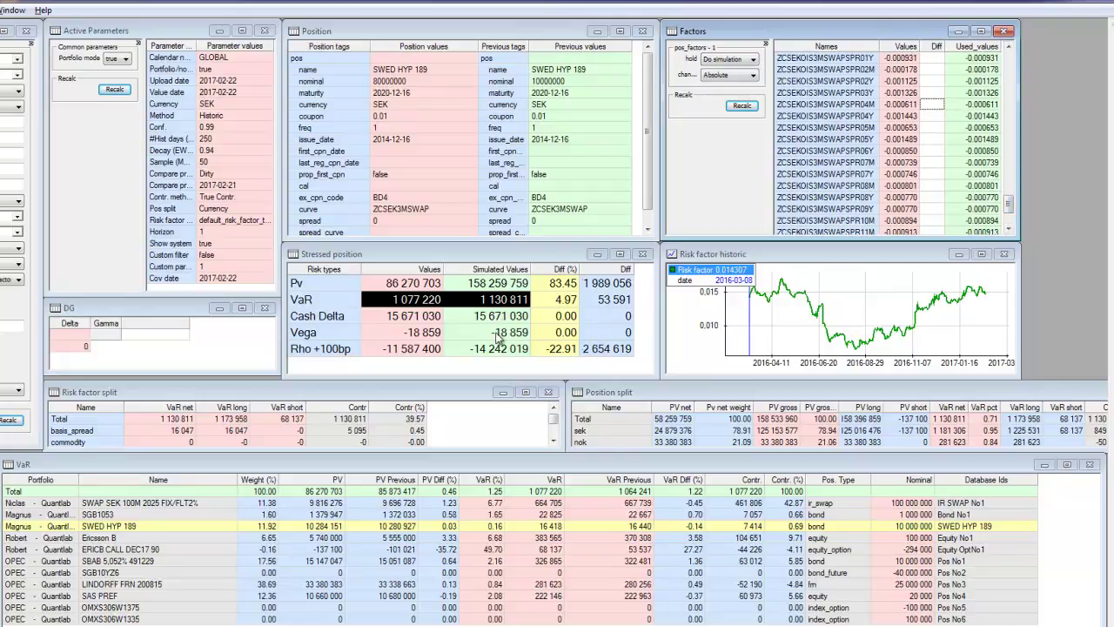
- Compare the portfolio's actual and simulated risk figures against the changed SWED HYP 189 position values
{"action": "left_click_drag", "start_coordinate": [391, 285], "coordinate": [557, 325]}
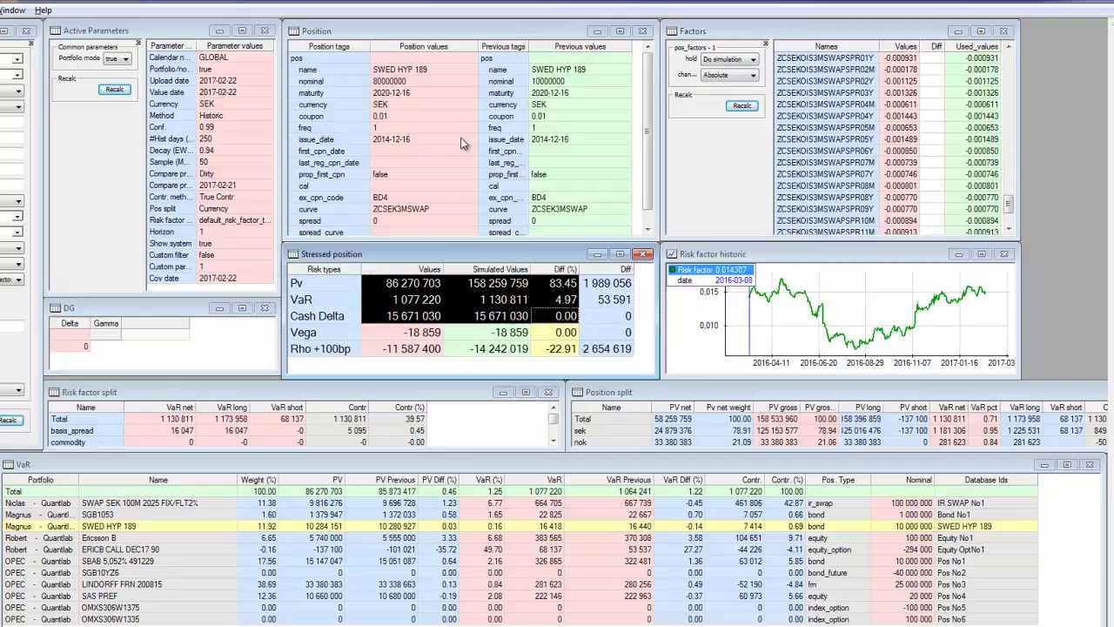
{"action": "left_click_drag", "start_coordinate": [425, 82], "coordinate": [420, 168]}
{"action": "left_click_drag", "start_coordinate": [415, 284], "coordinate": [503, 350]}
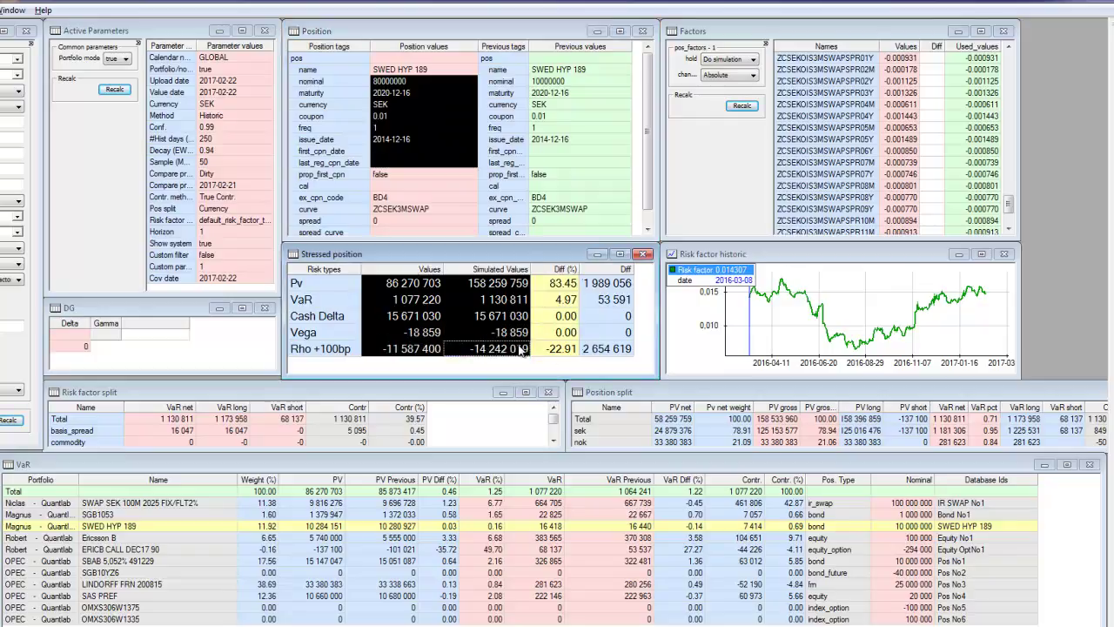
- Enlarge the risk factor split and position split views, examine the basis_spread and equity VaR rows, and shrink both views again
{"action": "left_click", "coordinate": [231, 430]}
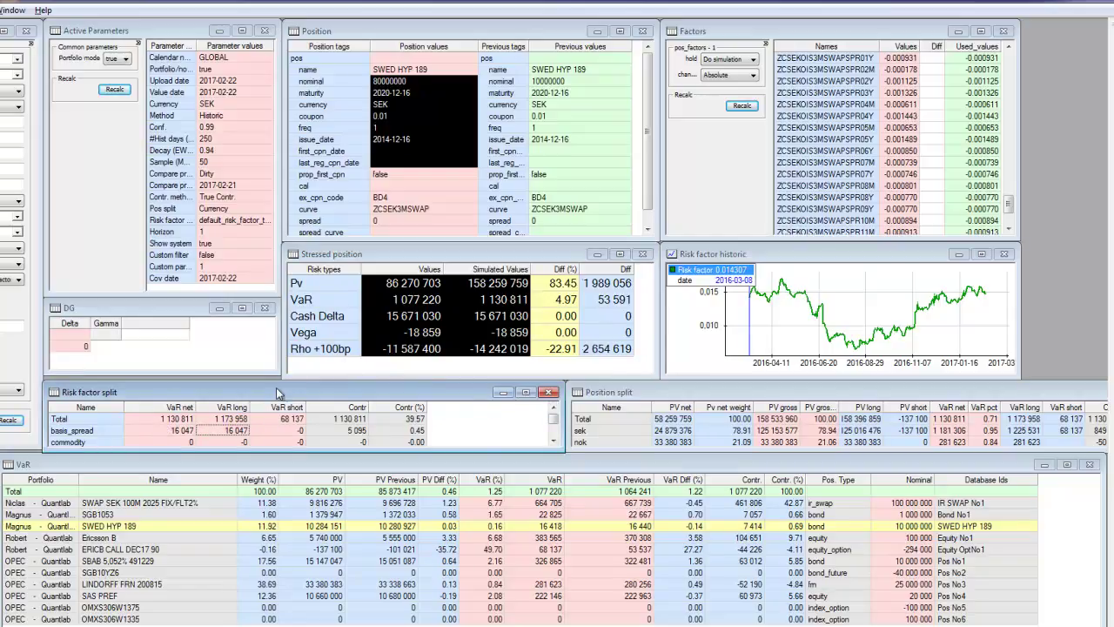
{"action": "left_click_drag", "start_coordinate": [243, 386], "coordinate": [243, 340]}
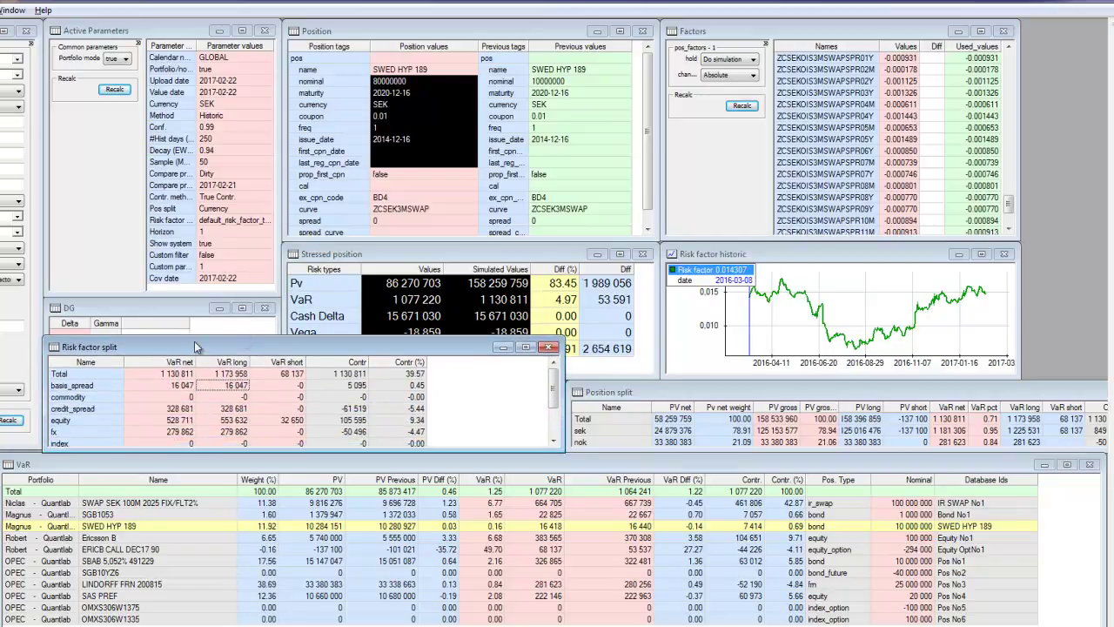
{"action": "left_click", "coordinate": [655, 385]}
{"action": "left_click_drag", "start_coordinate": [655, 385], "coordinate": [649, 341]}
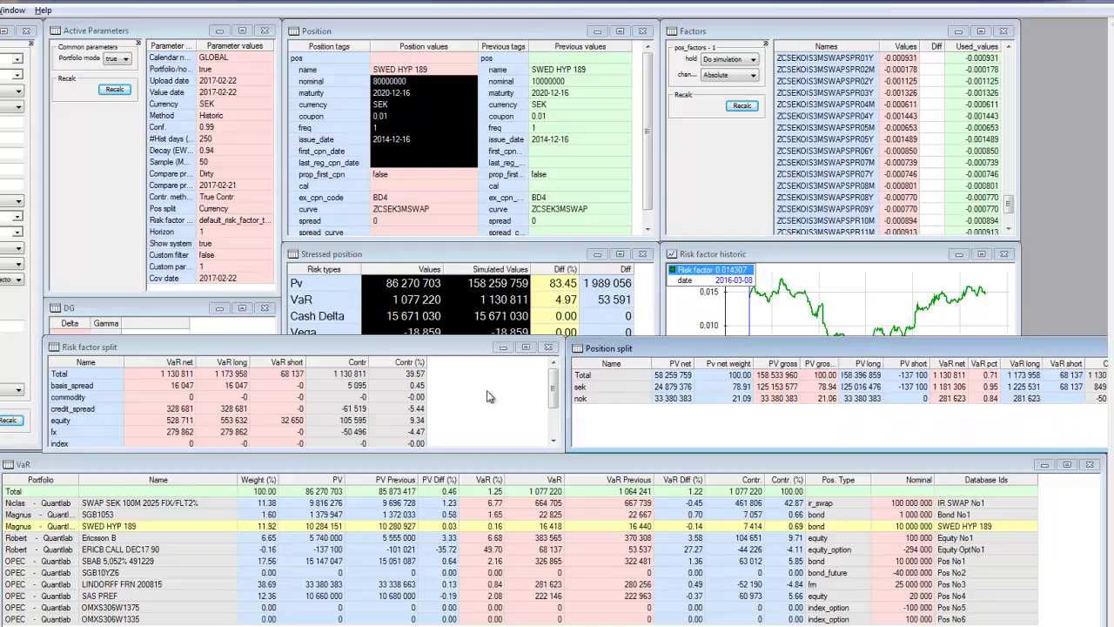
{"action": "left_click_drag", "start_coordinate": [103, 389], "coordinate": [264, 393]}
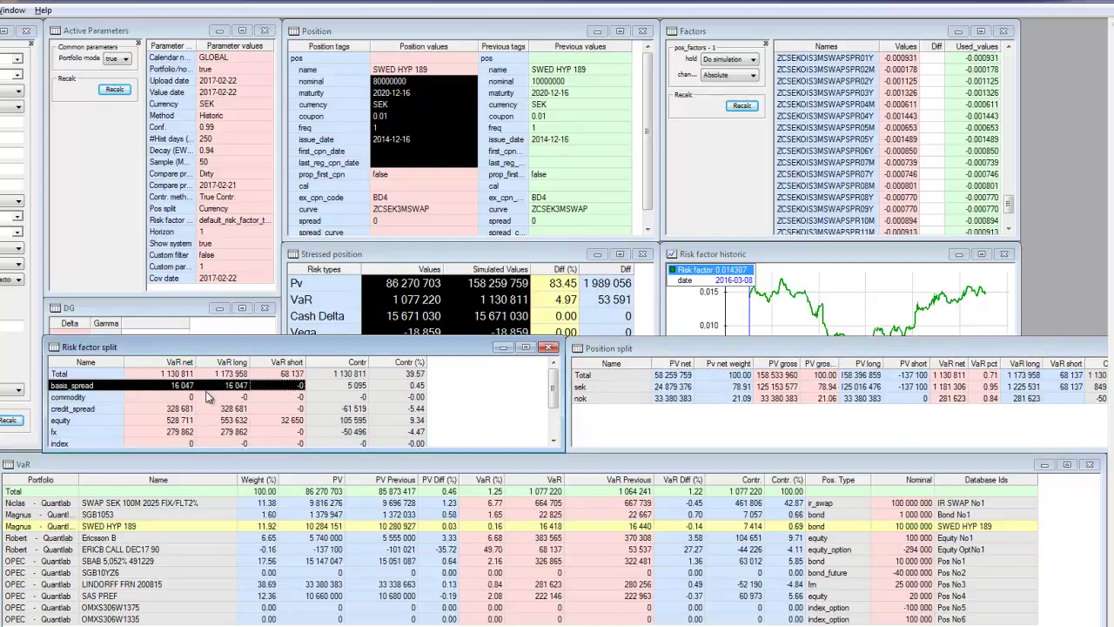
{"action": "left_click_drag", "start_coordinate": [178, 421], "coordinate": [273, 421]}
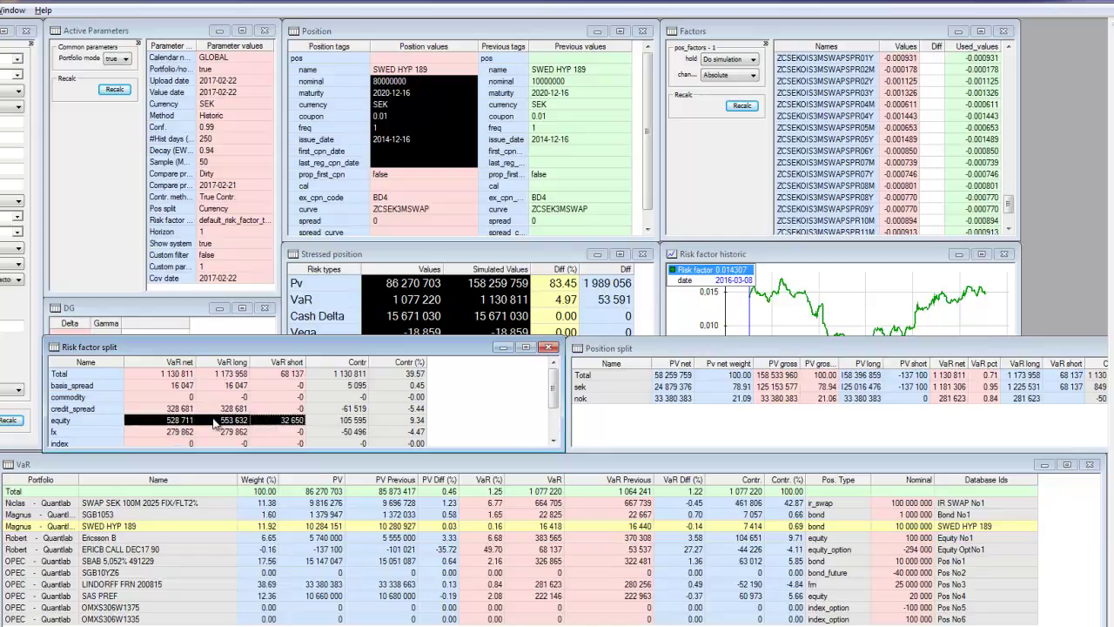
{"action": "left_click_drag", "start_coordinate": [190, 350], "coordinate": [191, 392]}
{"action": "left_click_drag", "start_coordinate": [612, 340], "coordinate": [612, 380]}
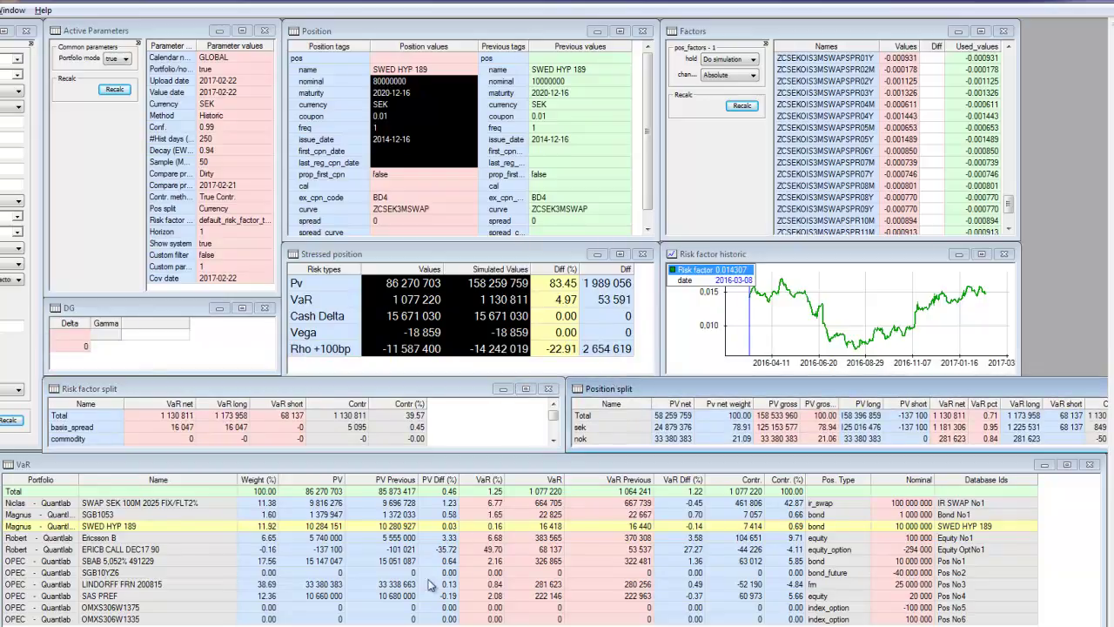
- Load the ERICB CALL DEC17 90 option from the VaR table and set its is_call value to false
{"action": "left_click", "coordinate": [160, 549]}
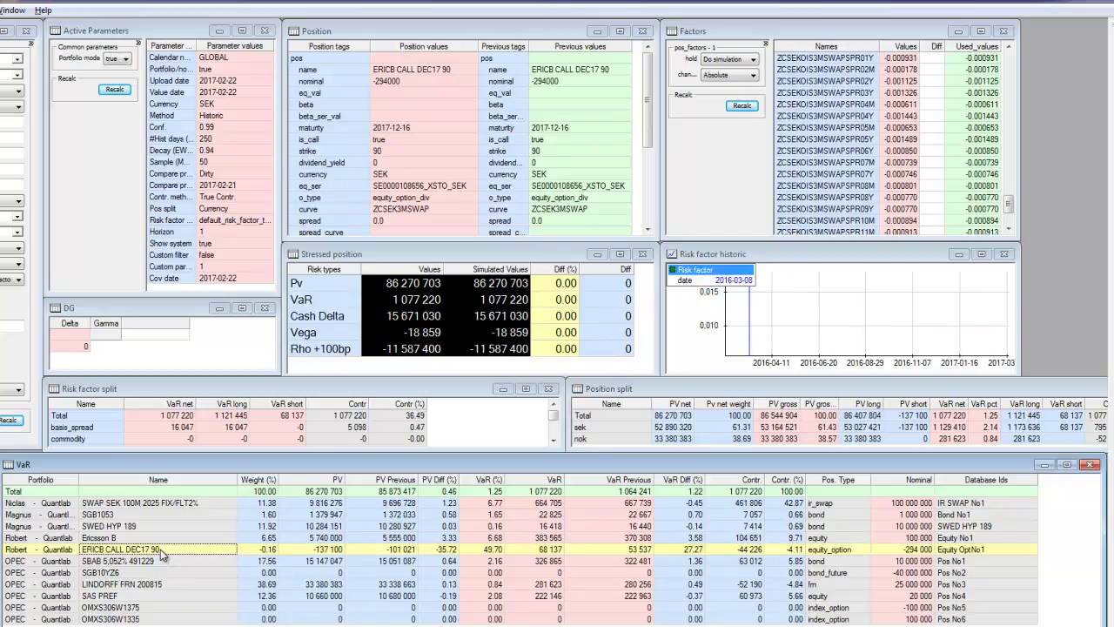
{"action": "left_click", "coordinate": [398, 336]}
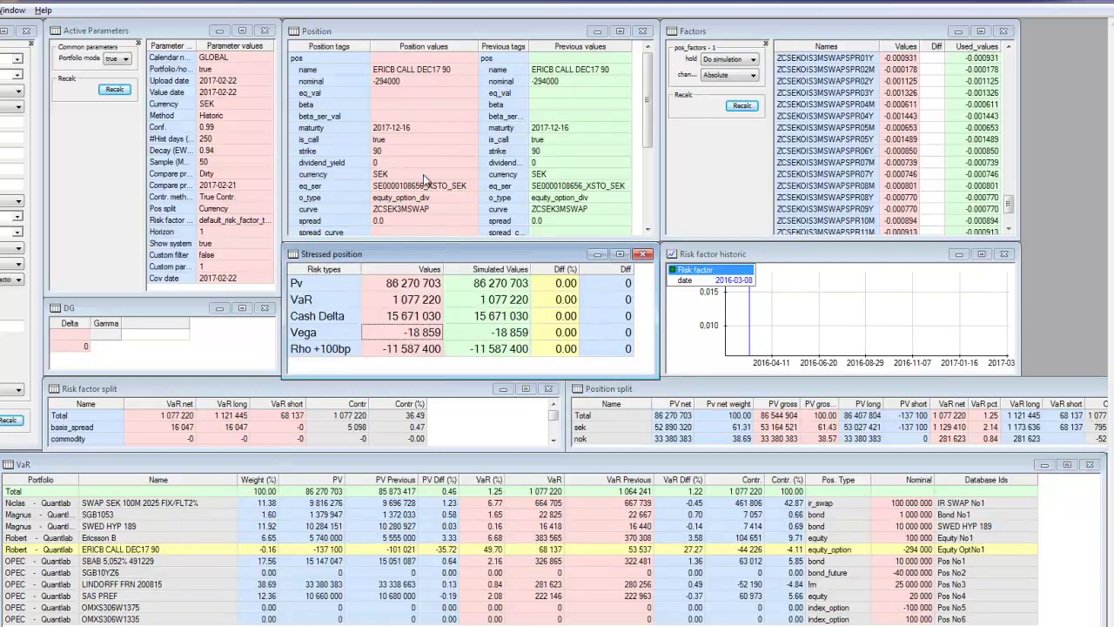
{"action": "double_click", "coordinate": [393, 141]}
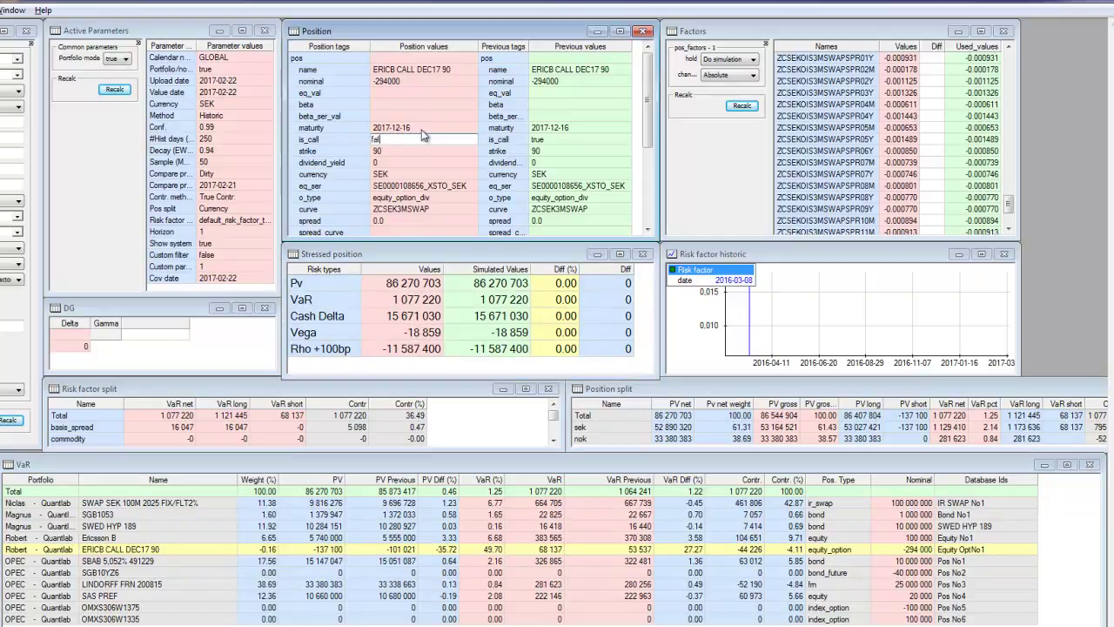
{"action": "key", "text": "Return"}
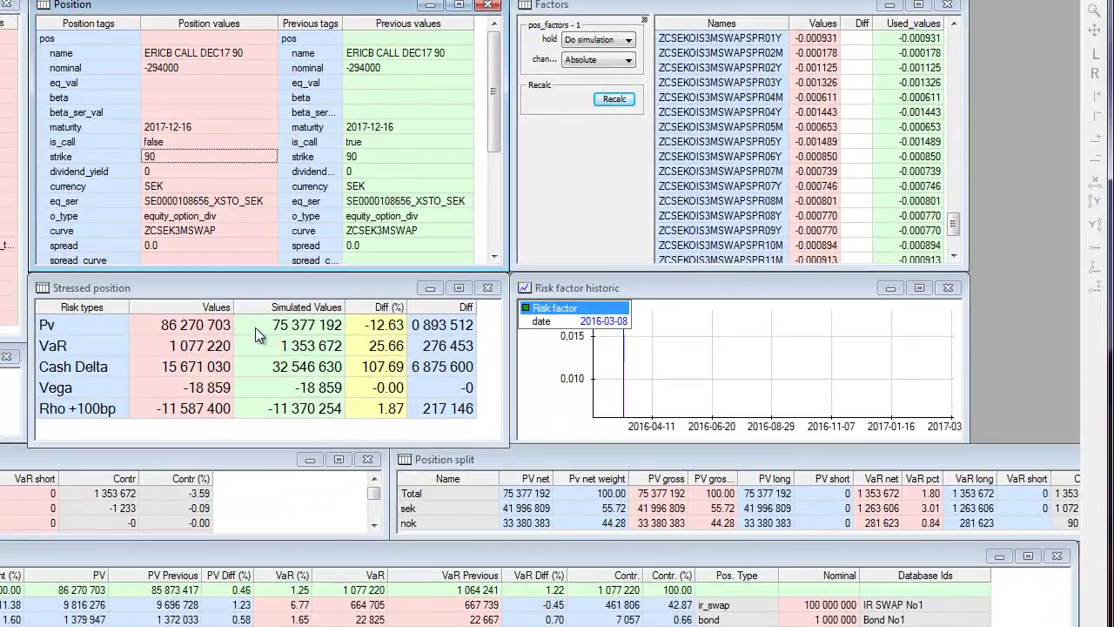
- Check the portfolio's simulated PV and VaR, and chart the history of an ERIC B:XSTO:SEK_M120 risk factor
{"action": "left_click", "coordinate": [260, 332]}
{"action": "left_click", "coordinate": [282, 345]}
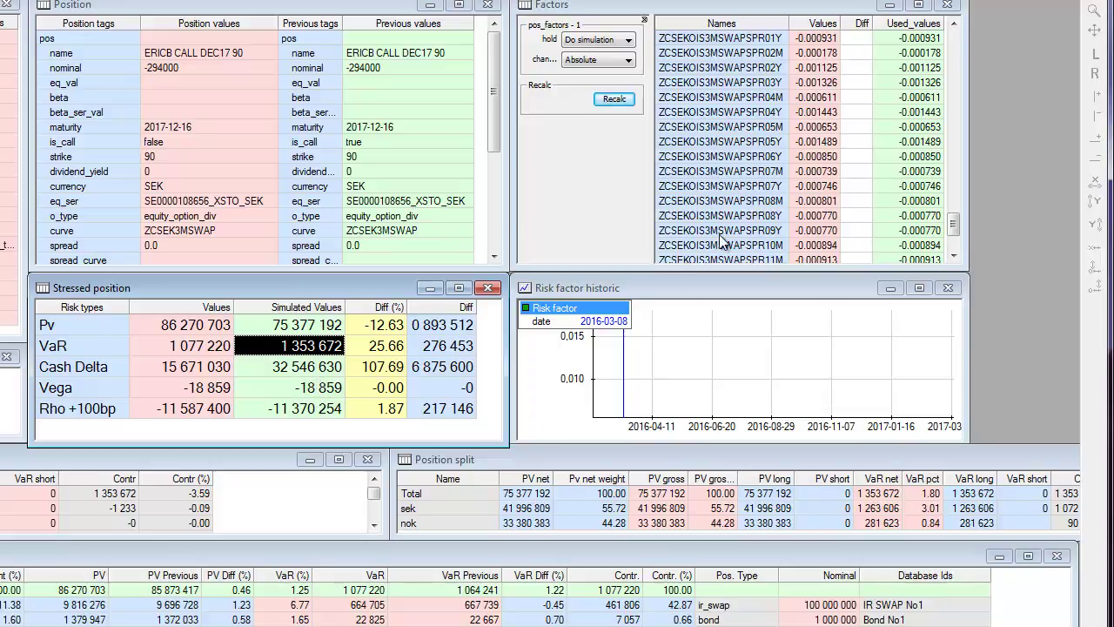
{"action": "left_click_drag", "start_coordinate": [952, 217], "coordinate": [954, 60]}
{"action": "left_click", "coordinate": [746, 42]}
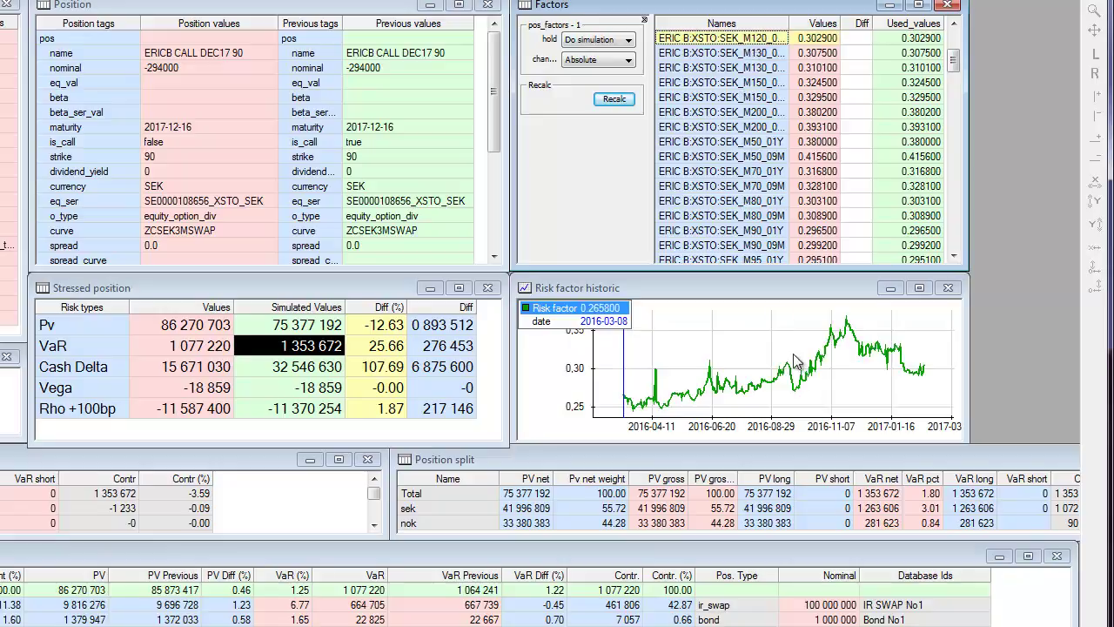
{"action": "left_click", "coordinate": [802, 380]}
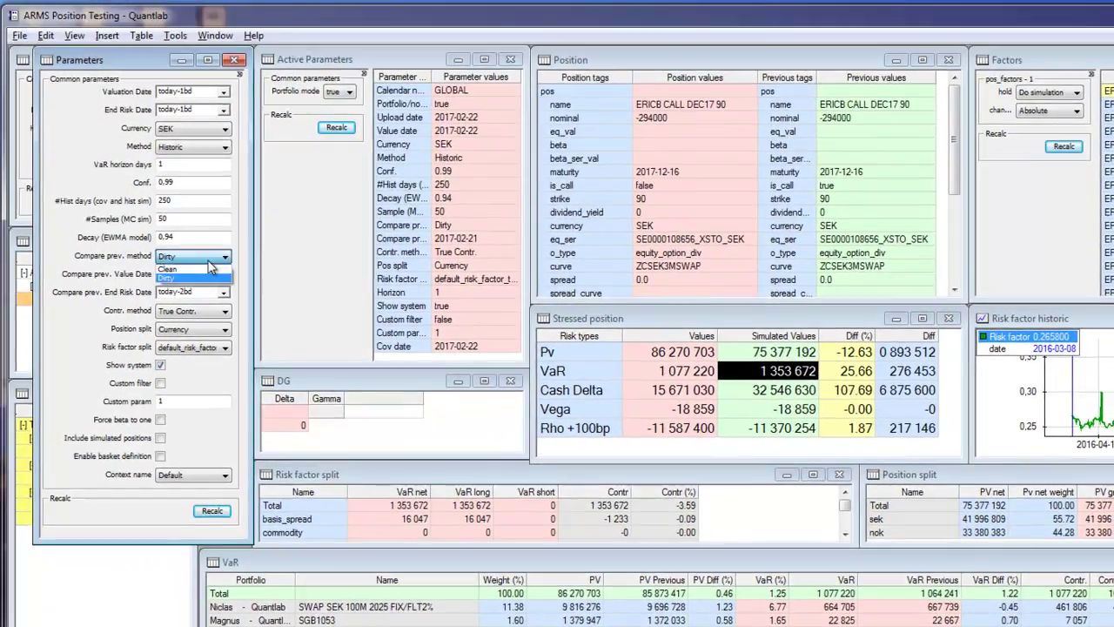
- Set the previous comparison to the Clean method, value date today-1bd and end risk date today-20bd, and recalculate
{"action": "left_click", "coordinate": [133, 36]}
{"action": "left_click", "coordinate": [207, 269]}
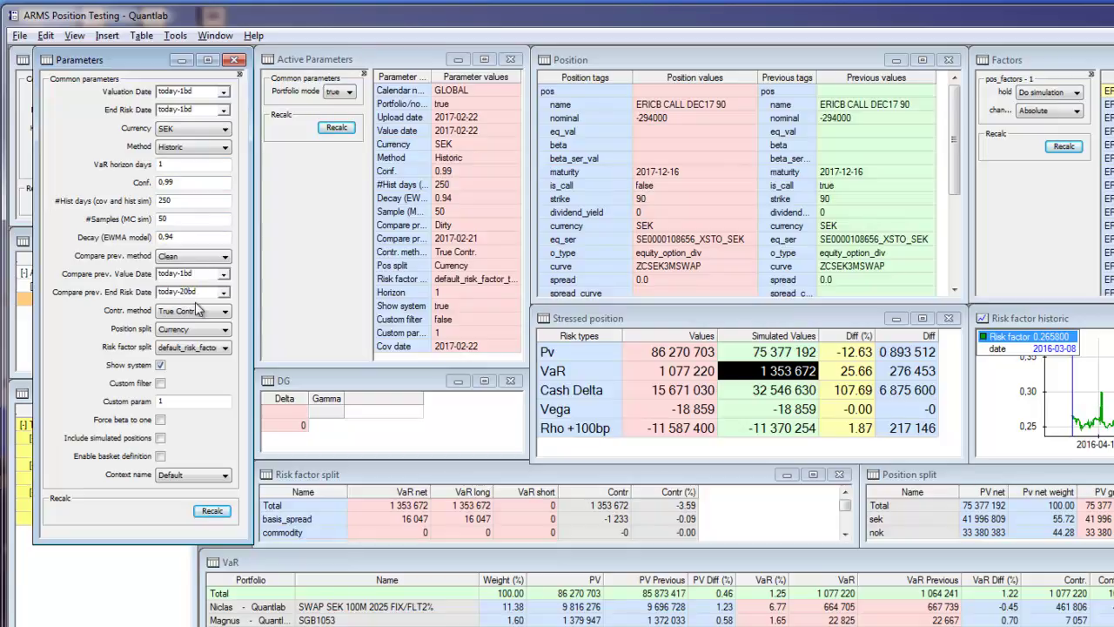
{"action": "left_click", "coordinate": [208, 514]}
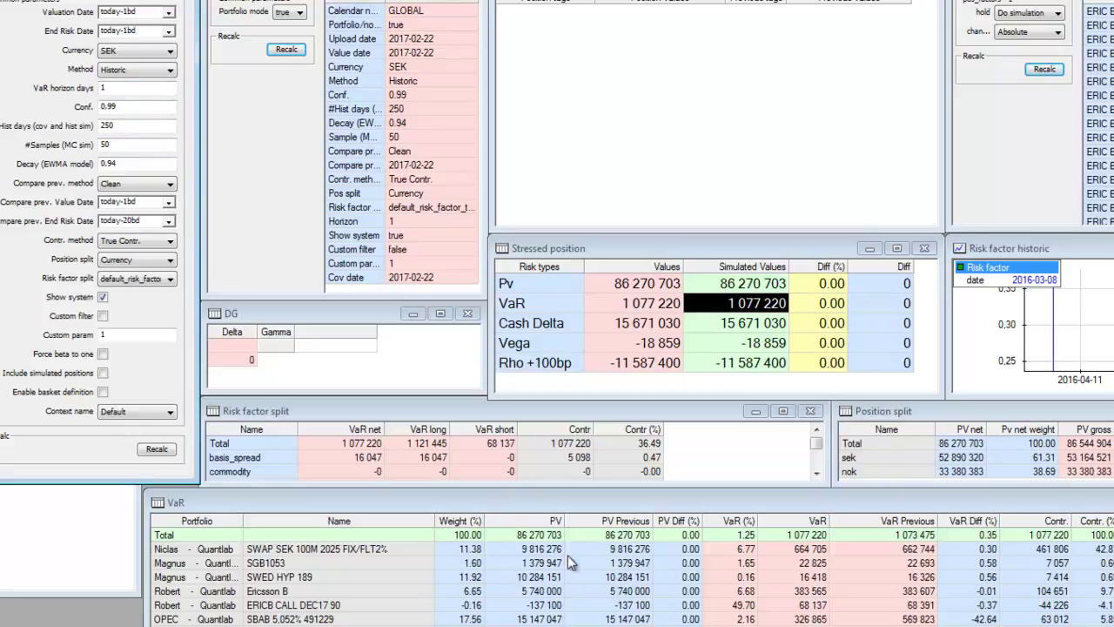
- Compare current and previous values in the VaR table, checking the PV Diff (%) column, total VaR Previous and the SBAB 5,052% 491229 row
{"action": "left_click_drag", "start_coordinate": [679, 536], "coordinate": [681, 616]}
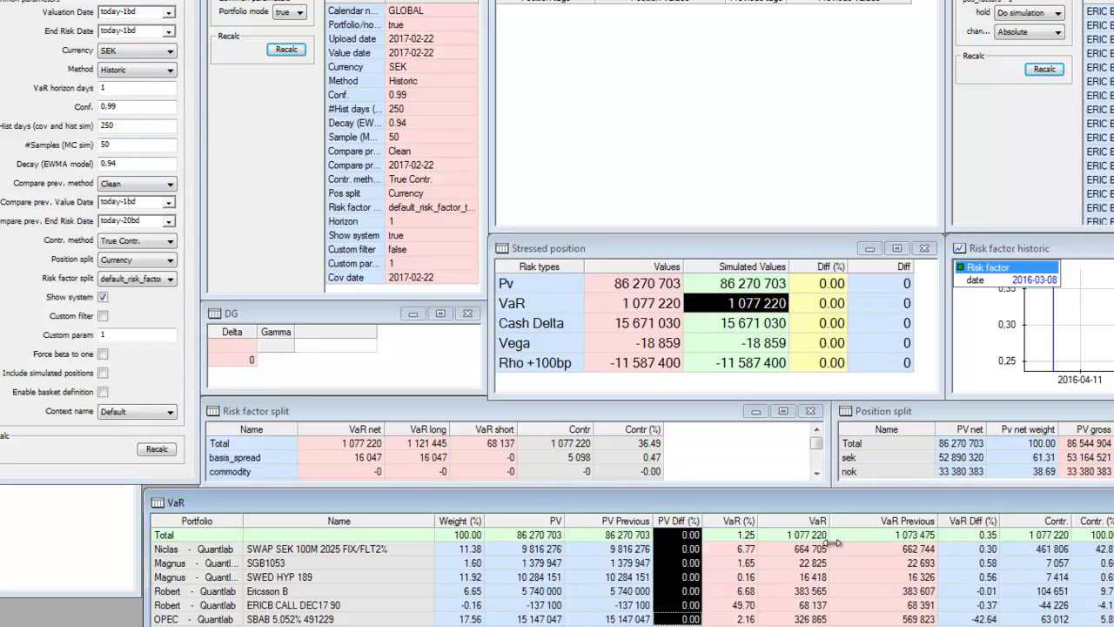
{"action": "left_click", "coordinate": [880, 534]}
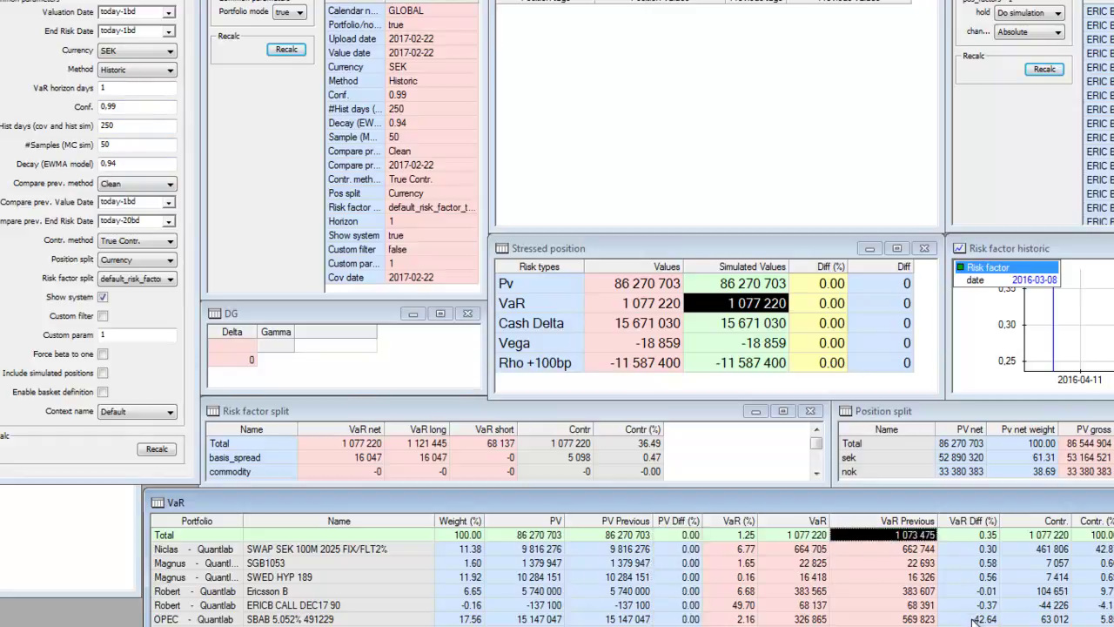
{"action": "left_click", "coordinate": [909, 619]}
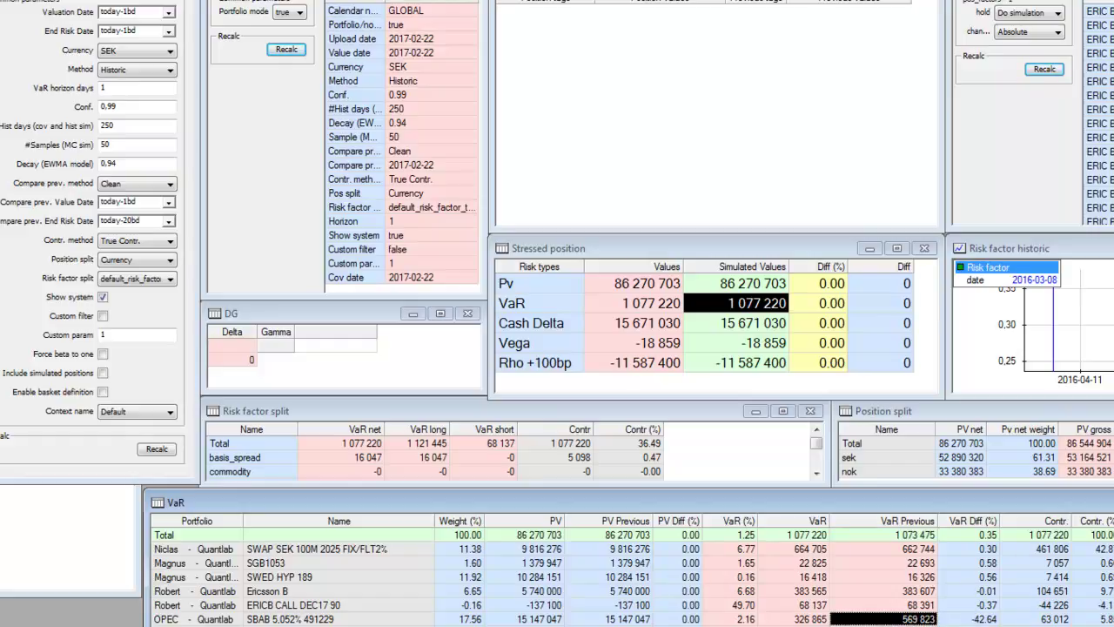
{"action": "left_click_drag", "start_coordinate": [331, 620], "coordinate": [905, 619]}
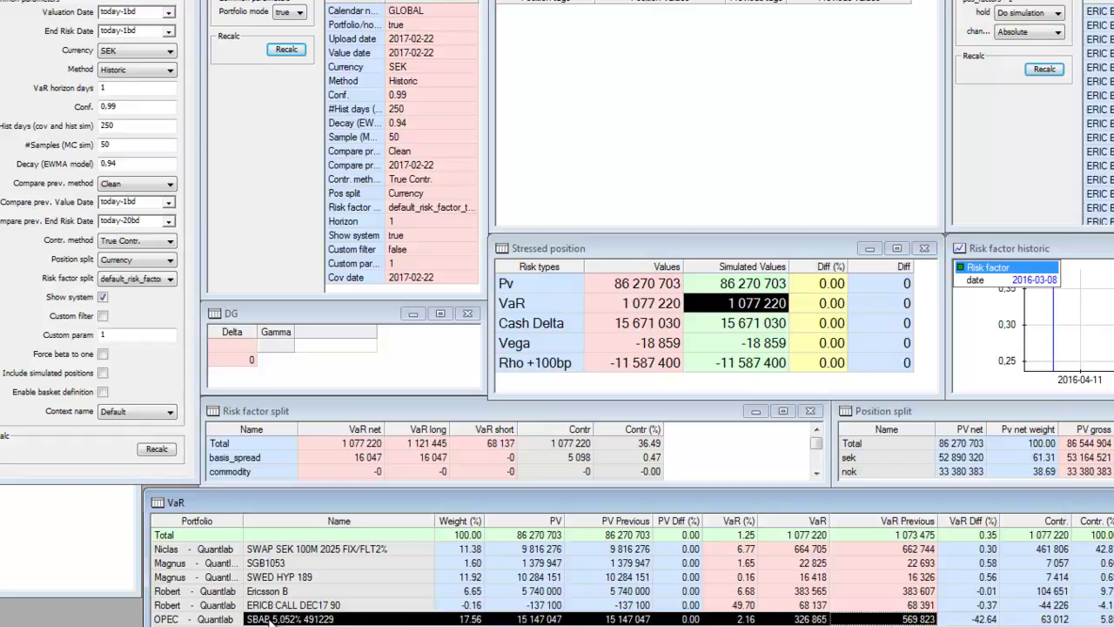
- Load the SBAB 5,052% 491229 bond and chart the histories of its ZCSEKAAAMORTSPR09Y and ZCSEKAAAMORTSPR20Y risk factors
{"action": "left_click", "coordinate": [270, 619]}
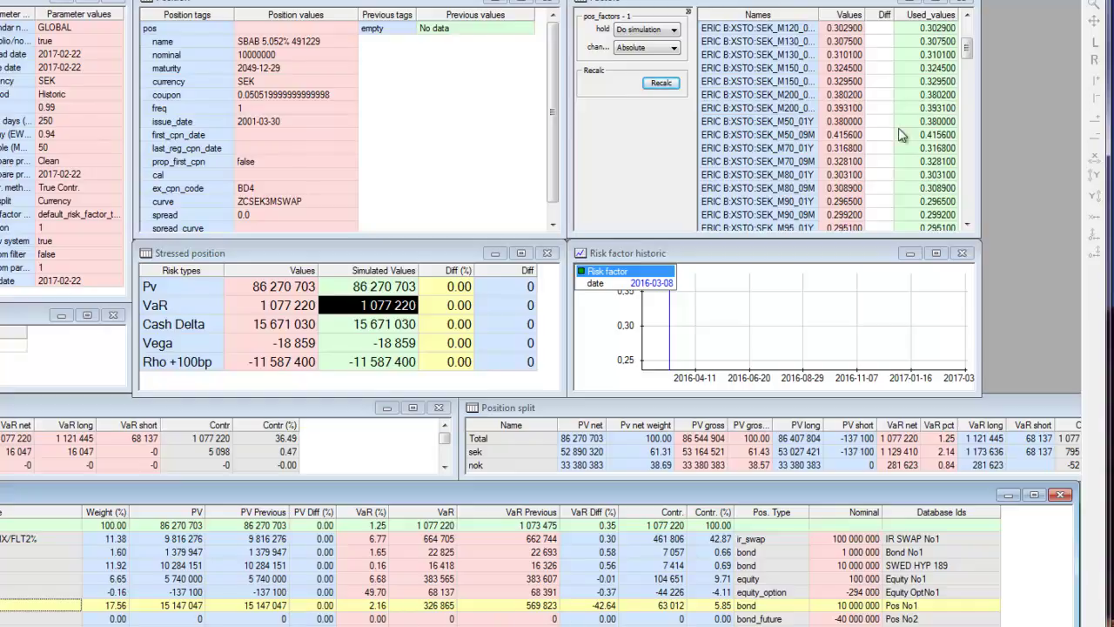
{"action": "left_click_drag", "start_coordinate": [967, 50], "coordinate": [967, 148]}
{"action": "left_click", "coordinate": [772, 73]}
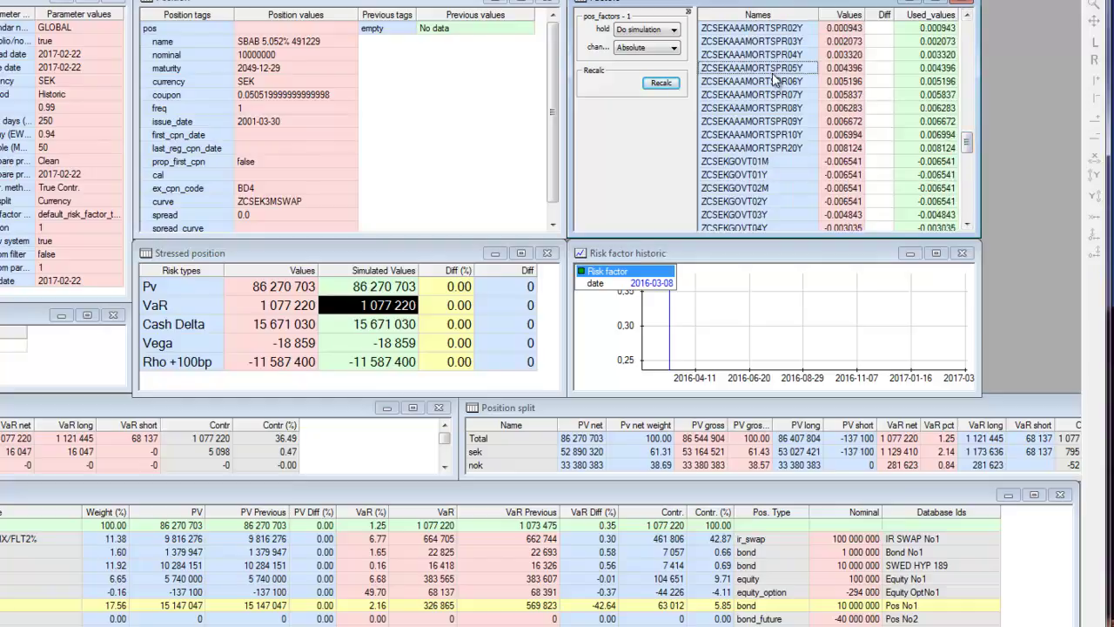
{"action": "left_click", "coordinate": [769, 109]}
{"action": "left_click", "coordinate": [762, 123]}
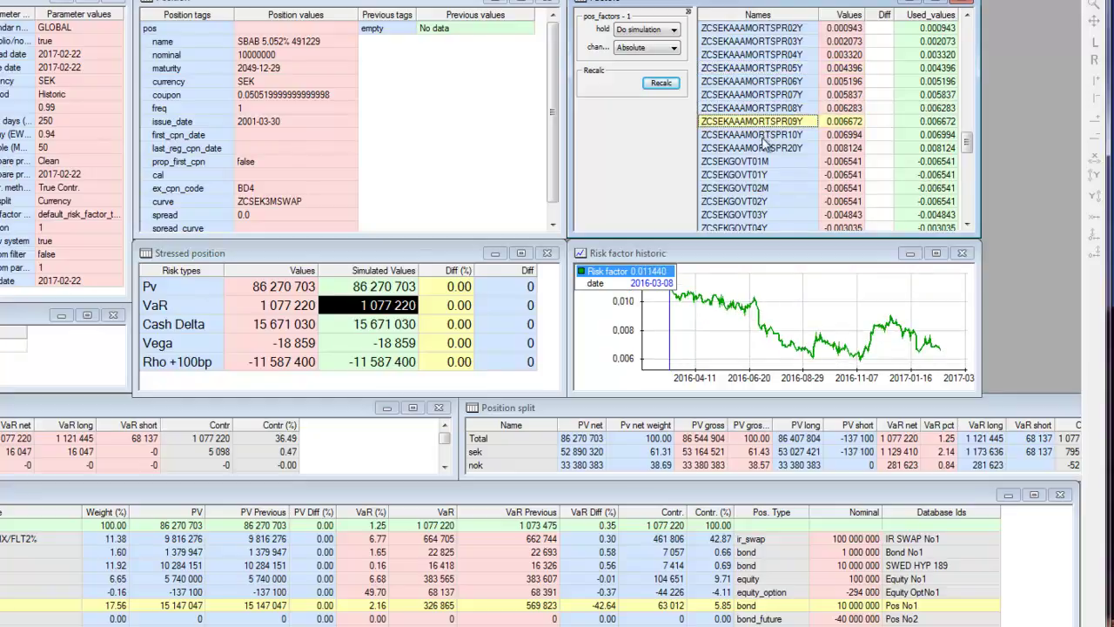
{"action": "left_click", "coordinate": [764, 148]}
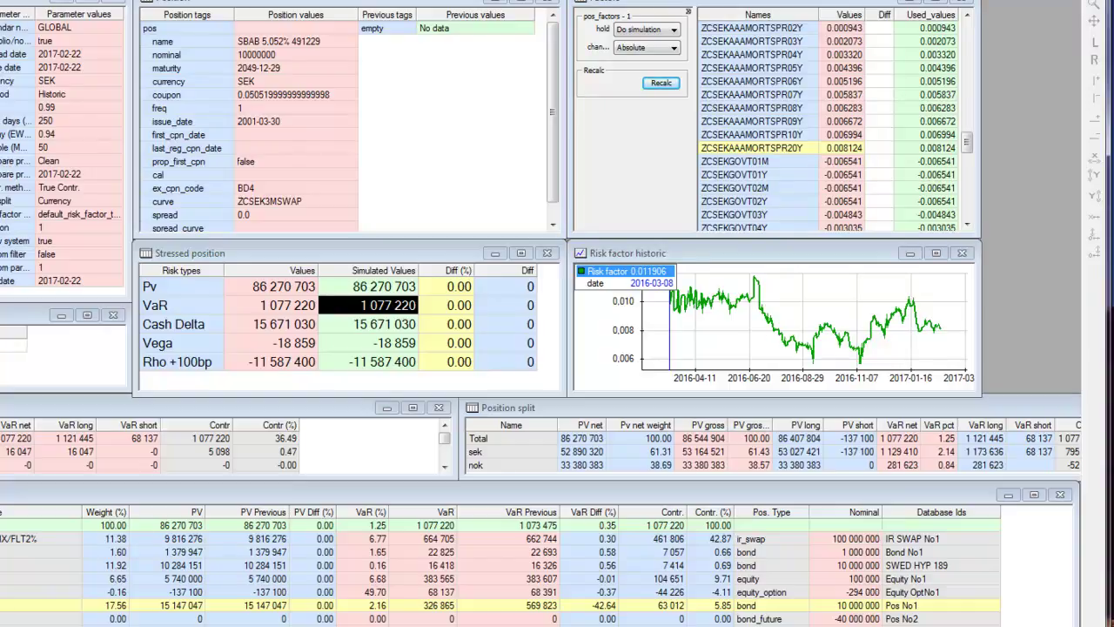
{"action": "left_click", "coordinate": [421, 566]}
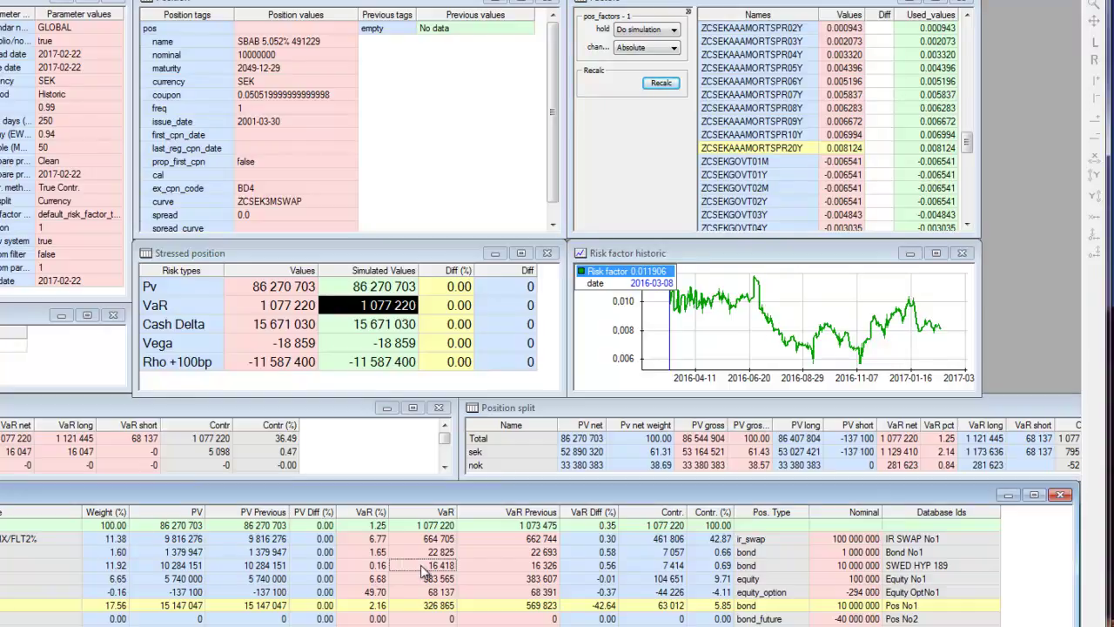
{"action": "left_click", "coordinate": [386, 329]}
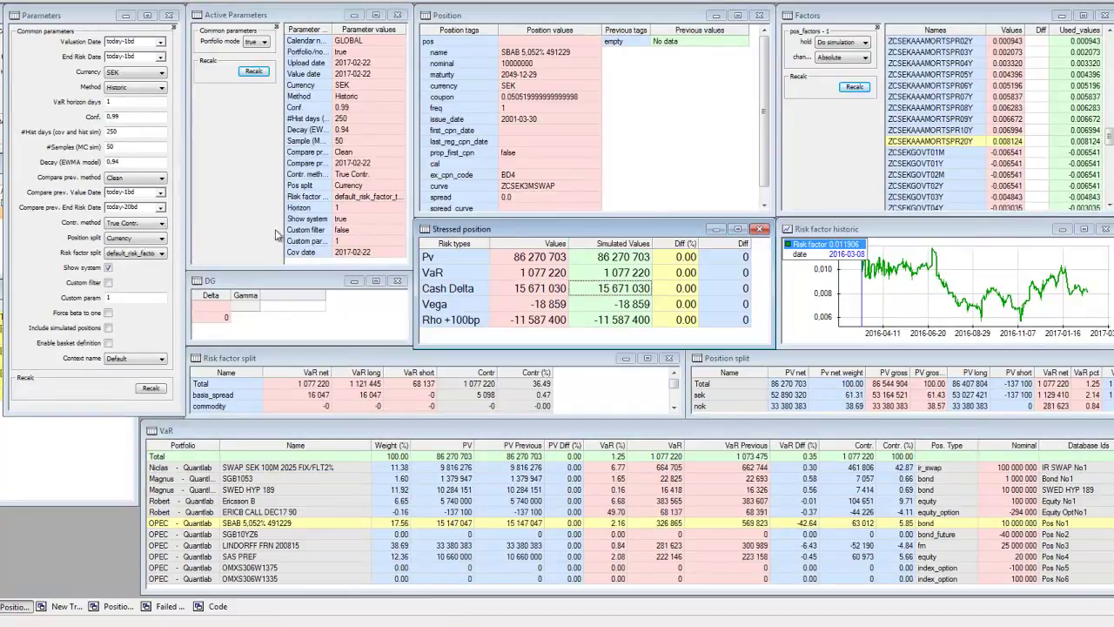
{"action": "left_click", "coordinate": [281, 292]}
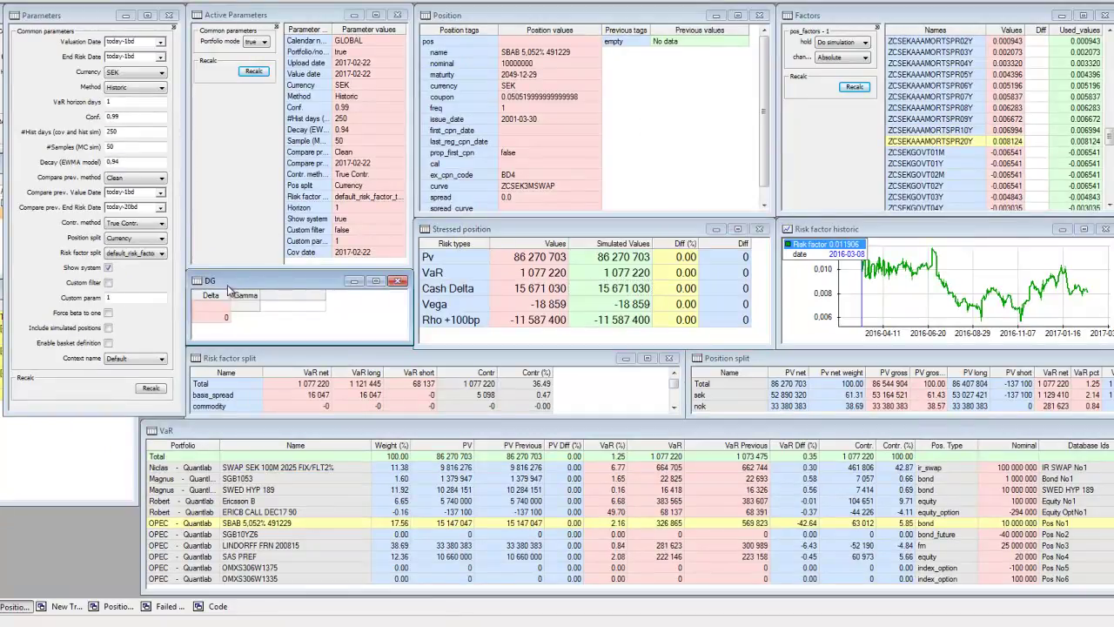
- Set the VaR calculation method to Delta gamma and recalculate the portfolio
{"action": "left_click", "coordinate": [130, 88]}
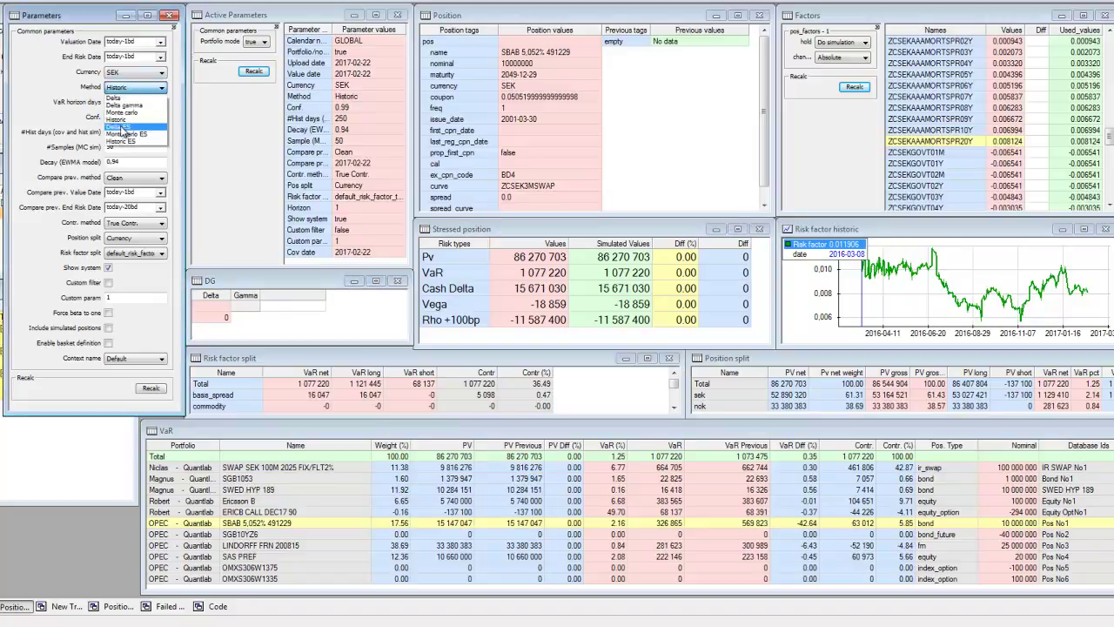
{"action": "left_click", "coordinate": [122, 105]}
{"action": "left_click", "coordinate": [150, 389]}
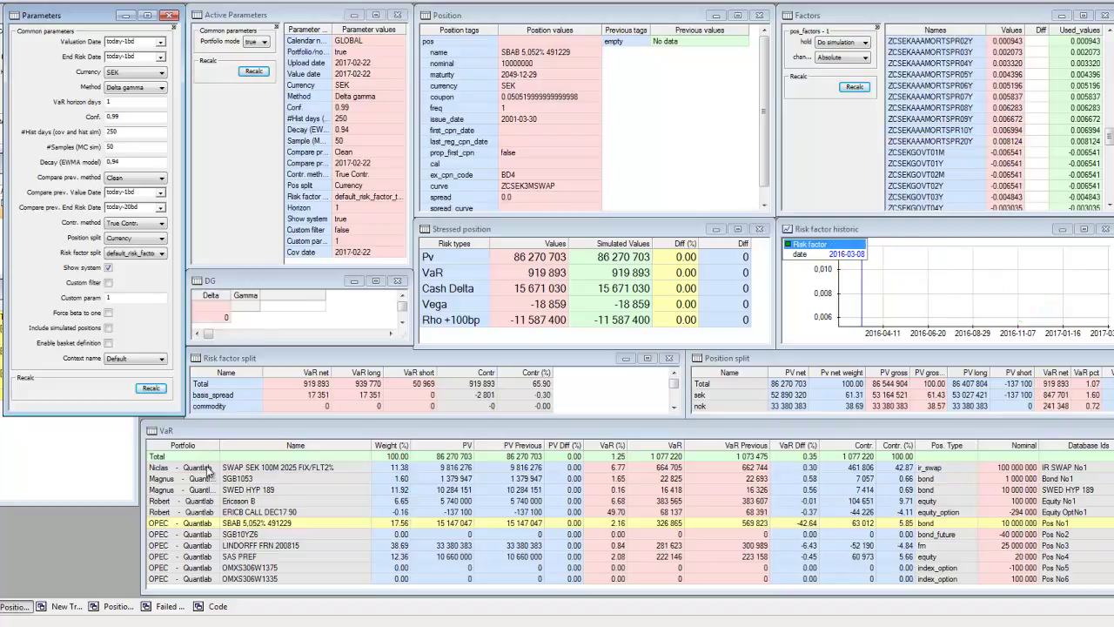
- Enlarge the DG view to examine the portfolio's delta and gamma matrix, and shrink it again
{"action": "left_click", "coordinate": [272, 280]}
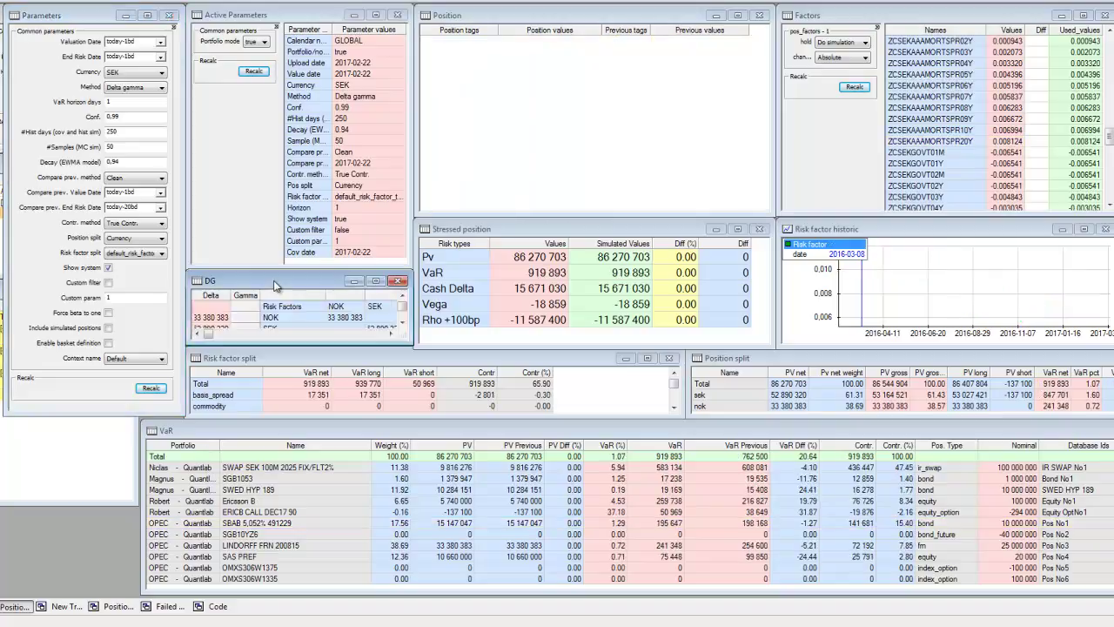
{"action": "left_click_drag", "start_coordinate": [408, 343], "coordinate": [1026, 597]}
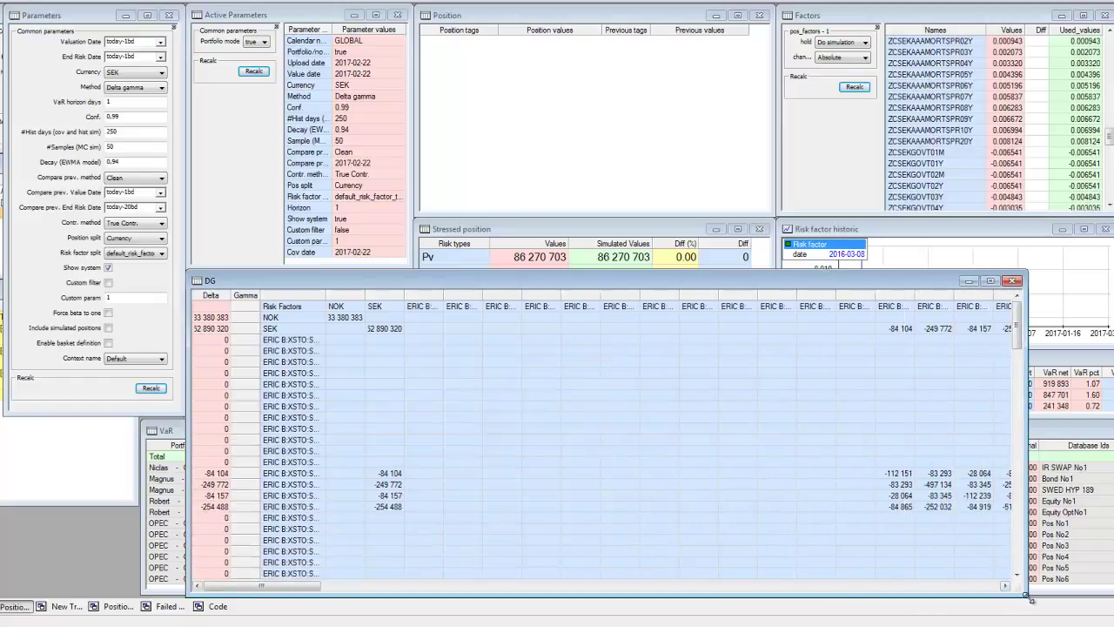
{"action": "left_click_drag", "start_coordinate": [1024, 597], "coordinate": [412, 354]}
- Set portfolio mode to false, recalculate, and load the ERICB CALL DEC17 90 option from the VaR table
{"action": "left_click", "coordinate": [262, 42]}
{"action": "left_click", "coordinate": [252, 61]}
{"action": "left_click", "coordinate": [253, 72]}
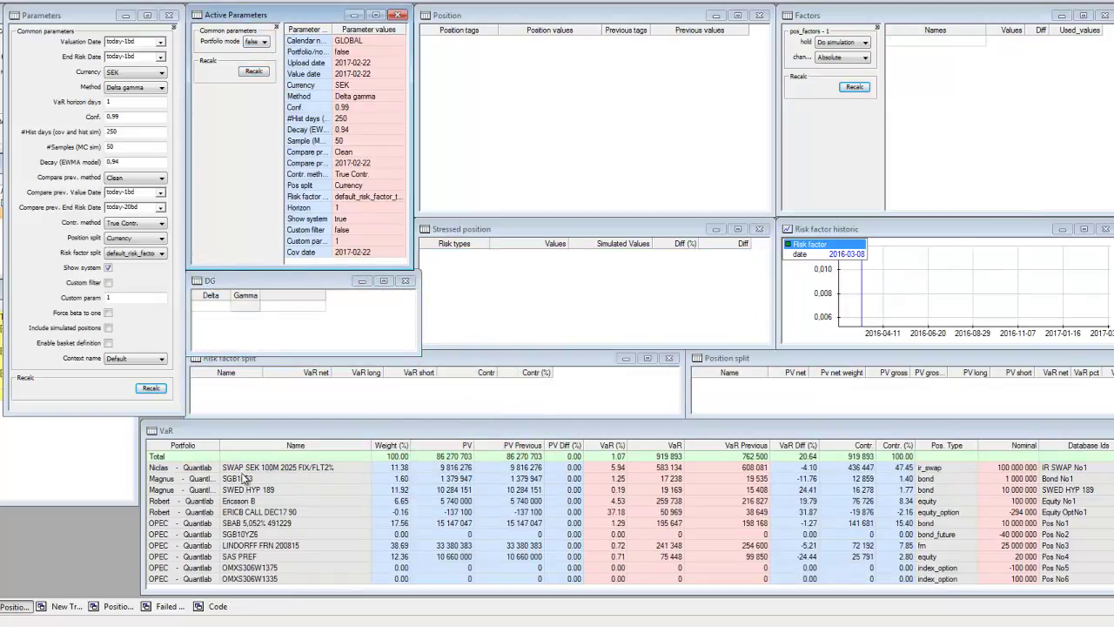
{"action": "left_click", "coordinate": [247, 512]}
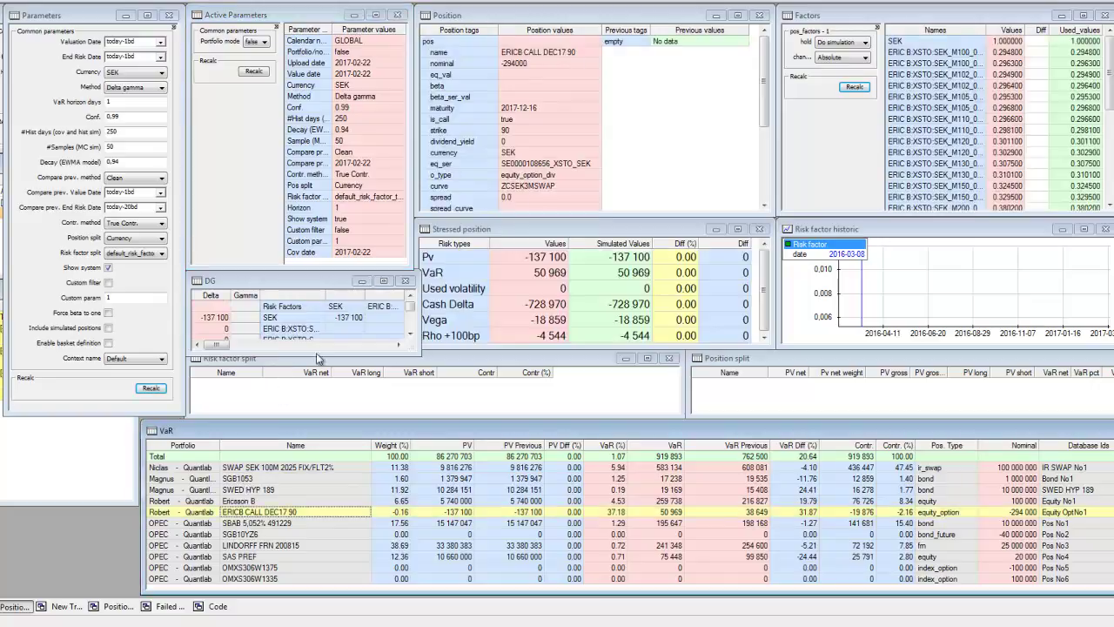
- Enlarge the DG view to examine the ERICB CALL DEC17 90 option's deltas and gammas, and shrink it again
{"action": "left_click", "coordinate": [383, 330]}
{"action": "left_click_drag", "start_coordinate": [411, 352], "coordinate": [1107, 588]}
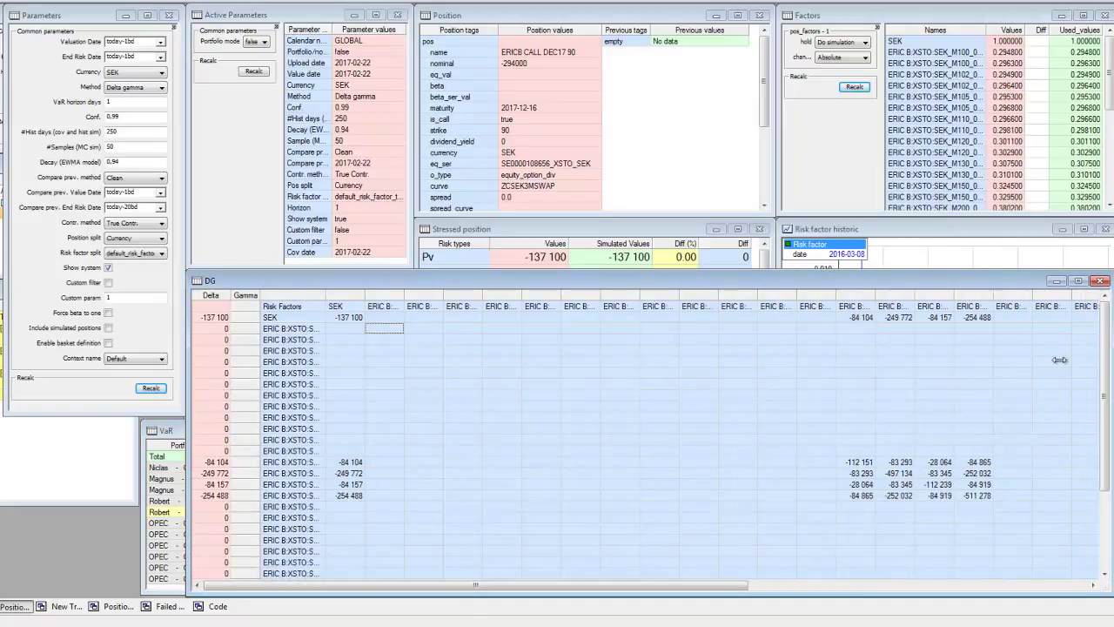
{"action": "left_click_drag", "start_coordinate": [1108, 593], "coordinate": [410, 350]}
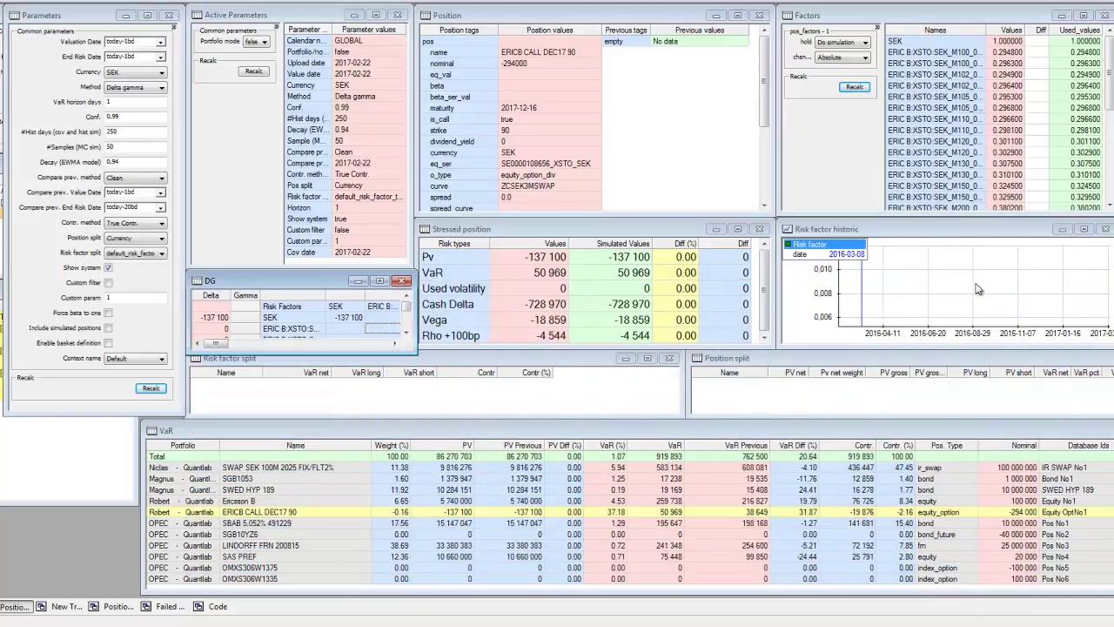